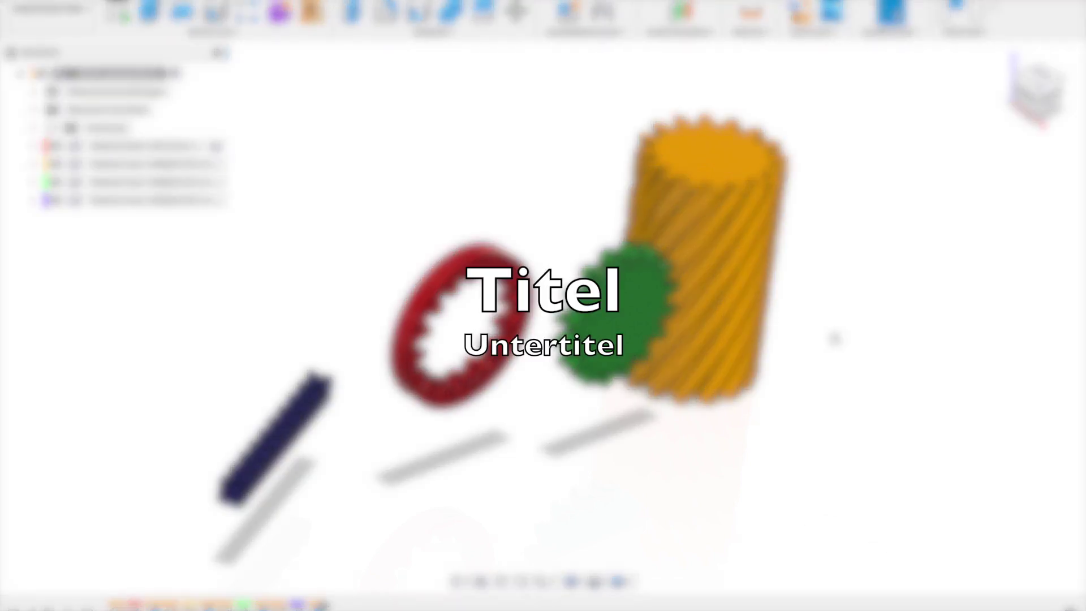
Step: Orbit, pan and zoom around the finished demo gears and rack to inspect them
mouse_move(840, 324)
mouse_down()
mouse_move(832, 238)
mouse_move(873, 311)
mouse_move(918, 313)
mouse_move(902, 322)
mouse_up()
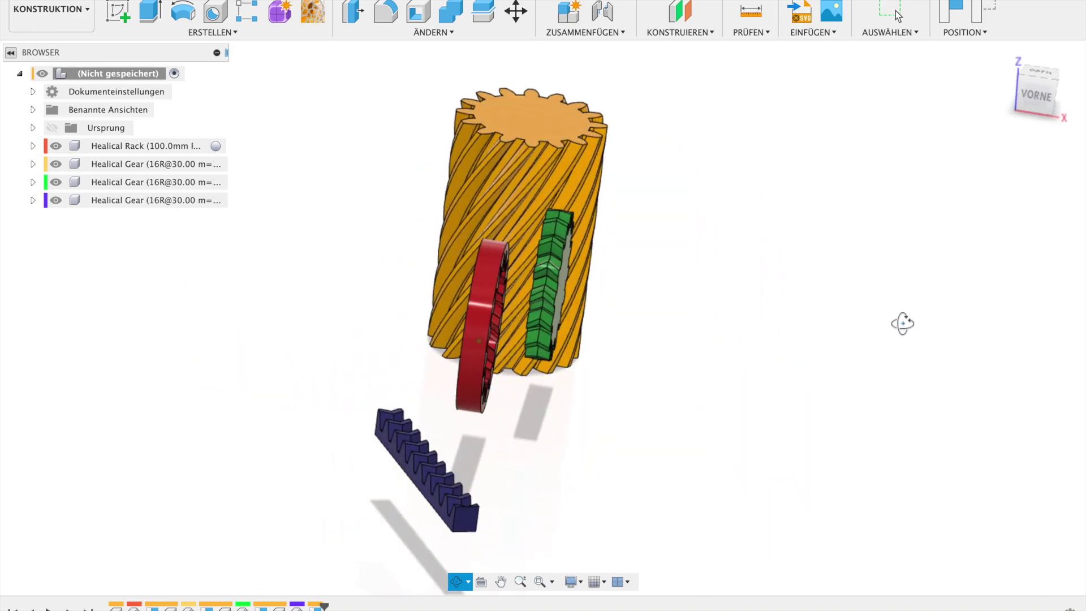
scroll(632, 203, up, 5)
scroll(632, 202, down, 3)
scroll(633, 209, down, 2)
key(F4)
mouse_move(633, 339)
mouse_down()
mouse_move(592, 324)
mouse_move(606, 378)
mouse_up()
key(Escape)
mouse_move(484, 449)
middle_down()
mouse_move(516, 375)
mouse_move(715, 174)
mouse_move(761, 160)
middle_up()
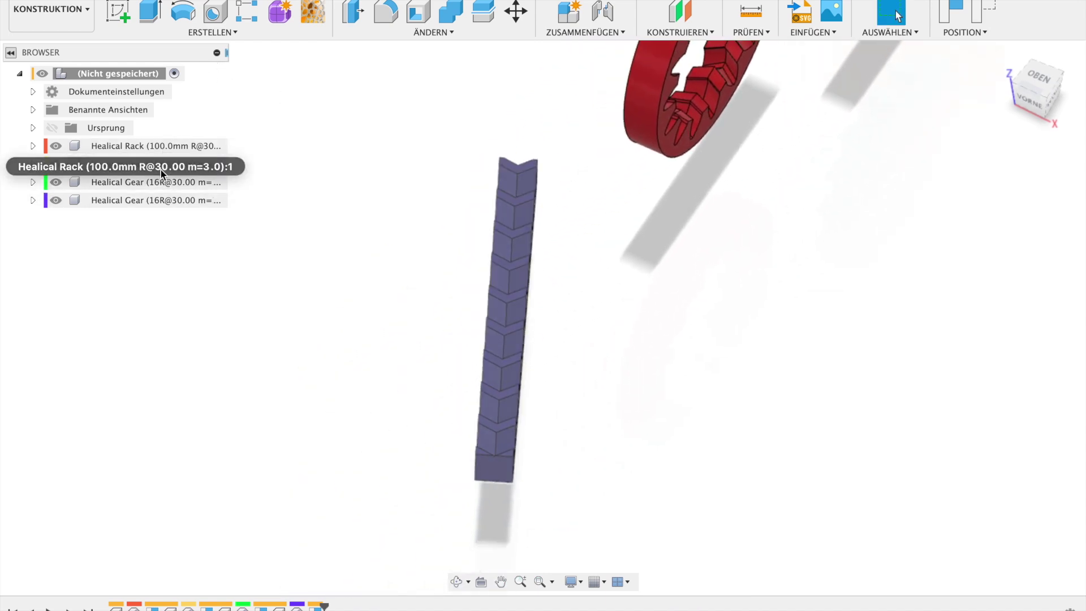
scroll(656, 217, down, 1)
scroll(576, 379, down, 2)
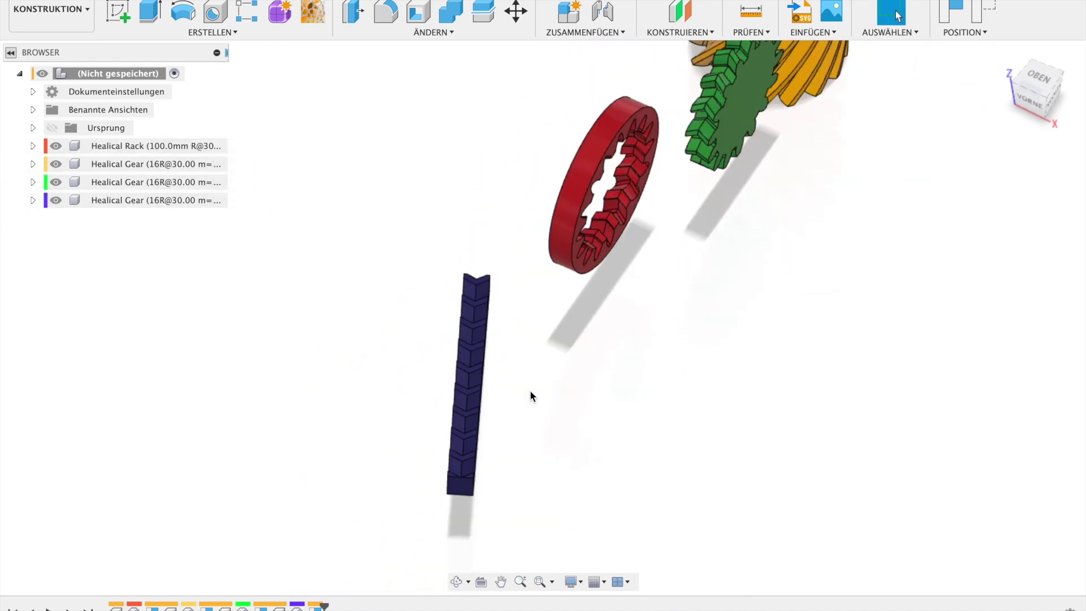
scroll(569, 412, up, 3)
Step: Turn the view once more, then clear all gears and the rack from the design
mouse_move(570, 412)
shift+middle_down()
mouse_move(560, 360)
mouse_move(744, 236)
mouse_move(602, 385)
mouse_move(681, 388)
mouse_move(703, 407)
mouse_move(644, 340)
shift+middle_up()
middle_drag(744, 427, 727, 445)
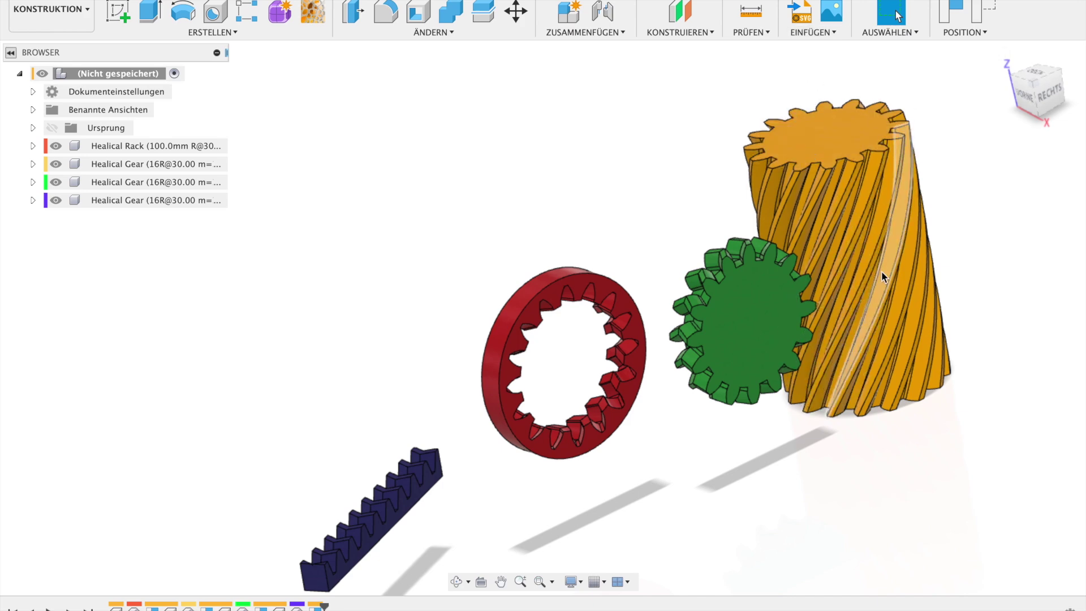
mouse_move(874, 328)
shift+middle_down()
mouse_move(760, 382)
mouse_move(898, 383)
shift+middle_up()
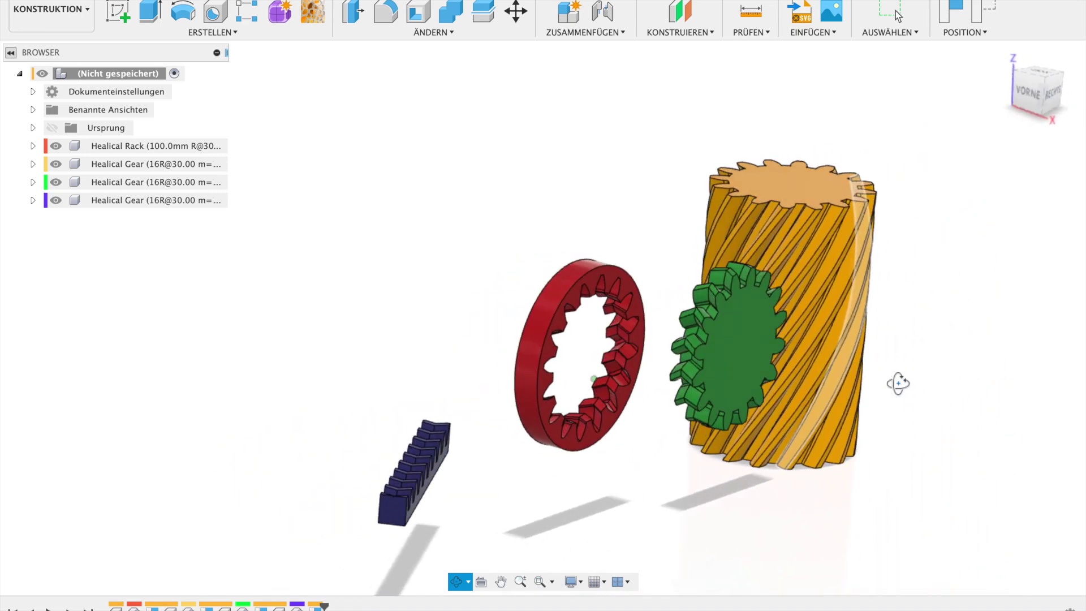
click(984, 13)
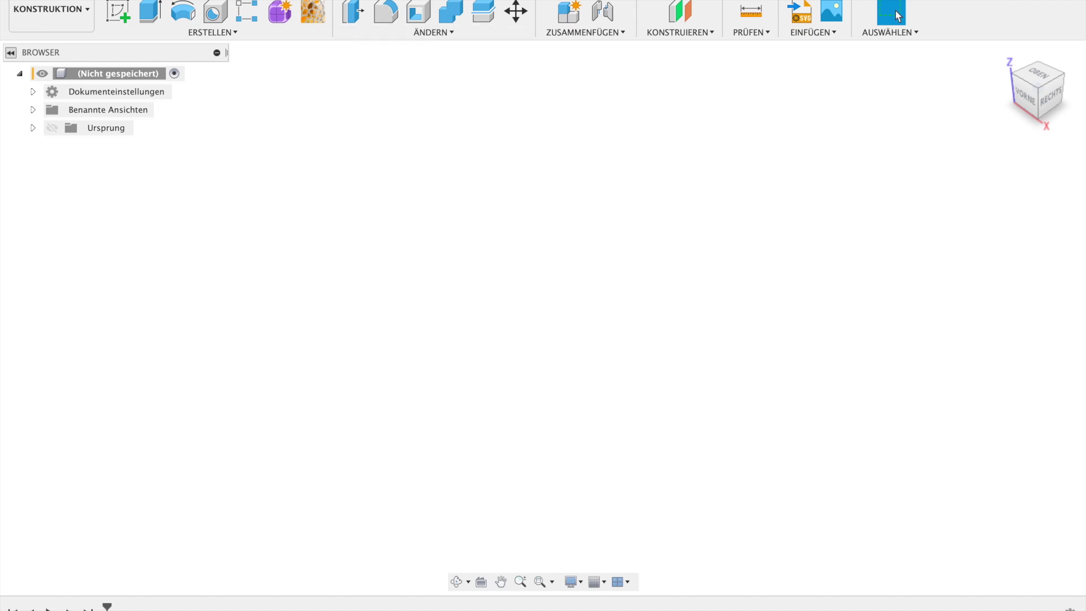
Step: Stop and rerun the HelicalGearPlus add-in from the Zusatzmodule tab of Skripte und Zusatzmodule
click(407, 1)
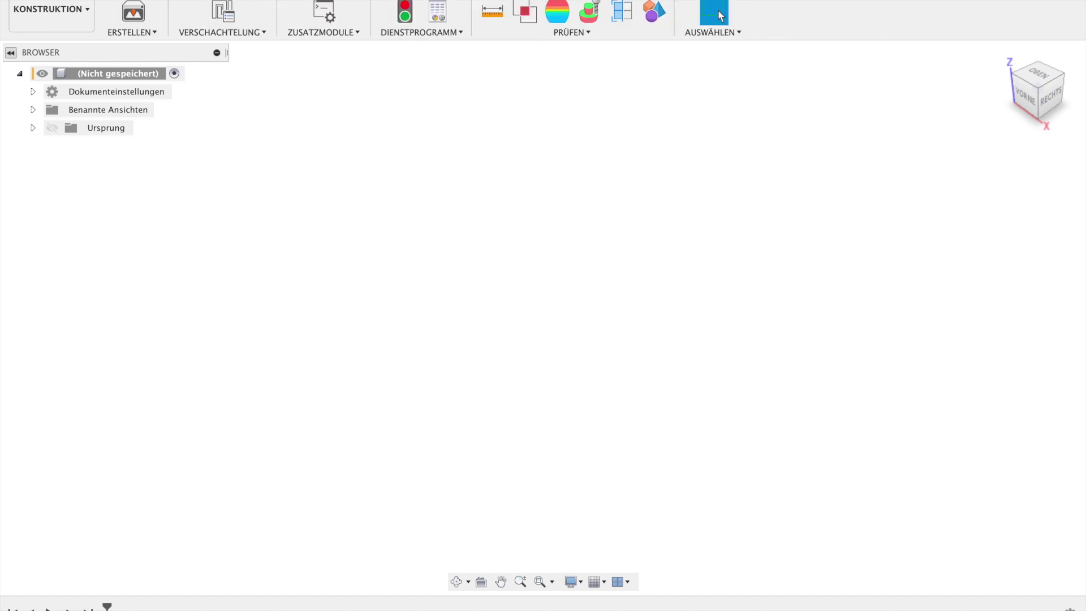
click(338, 34)
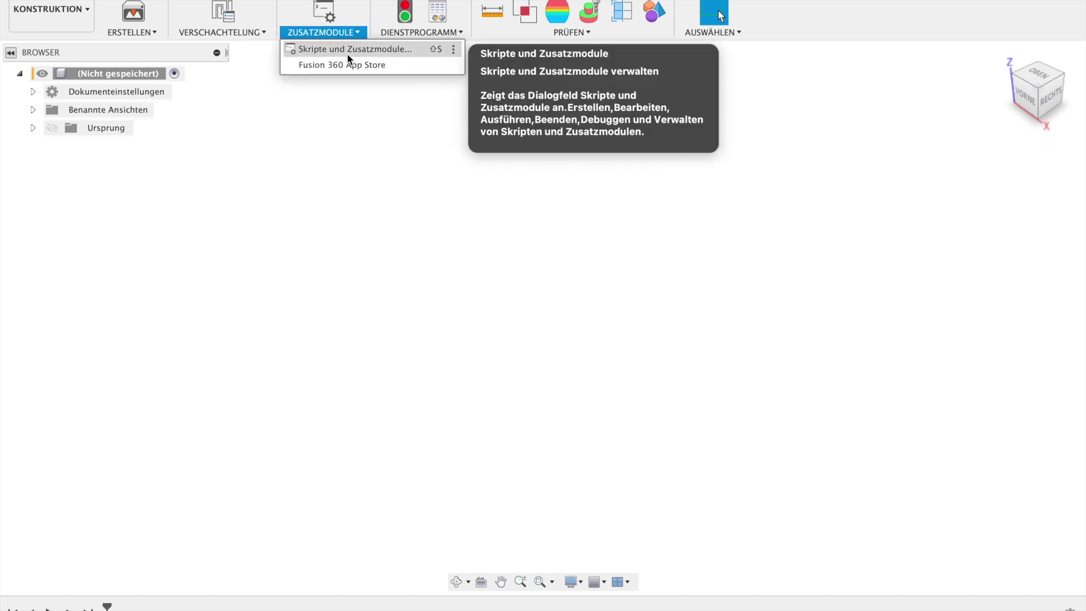
click(348, 53)
click(605, 177)
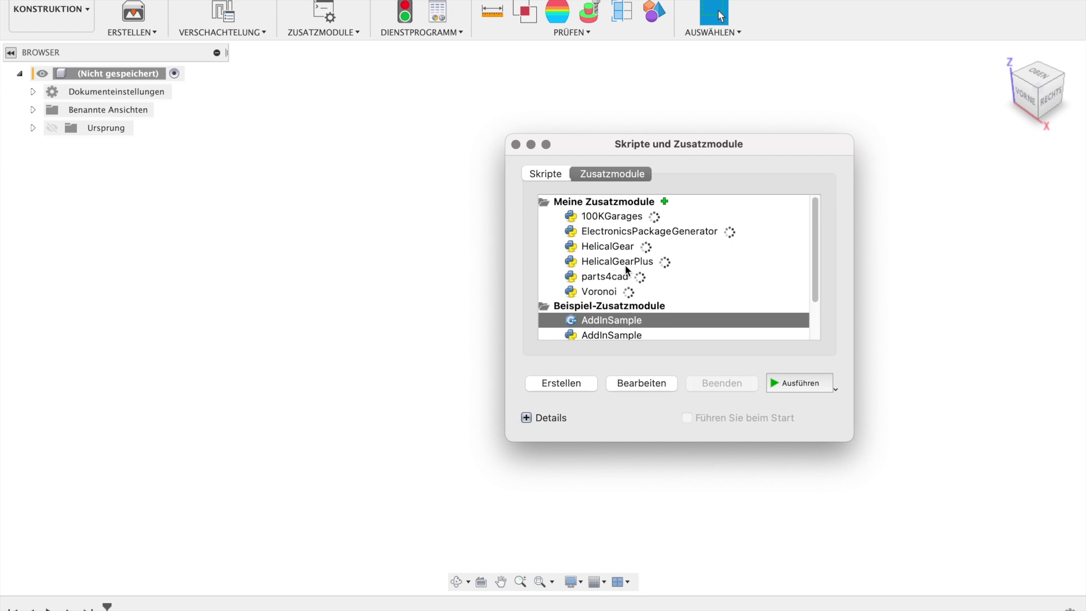
click(626, 263)
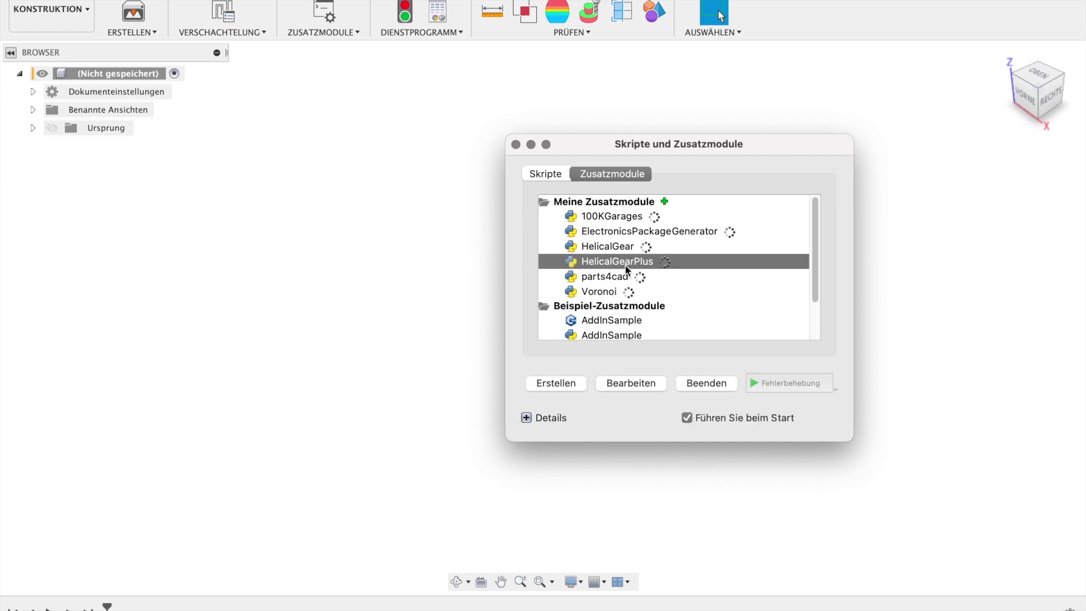
click(731, 385)
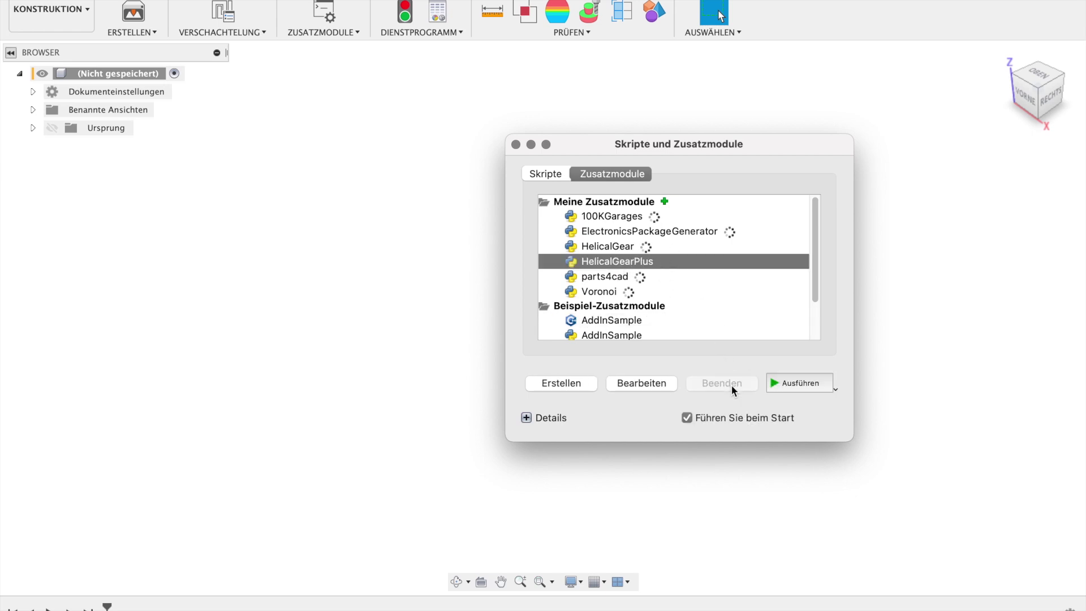
click(792, 384)
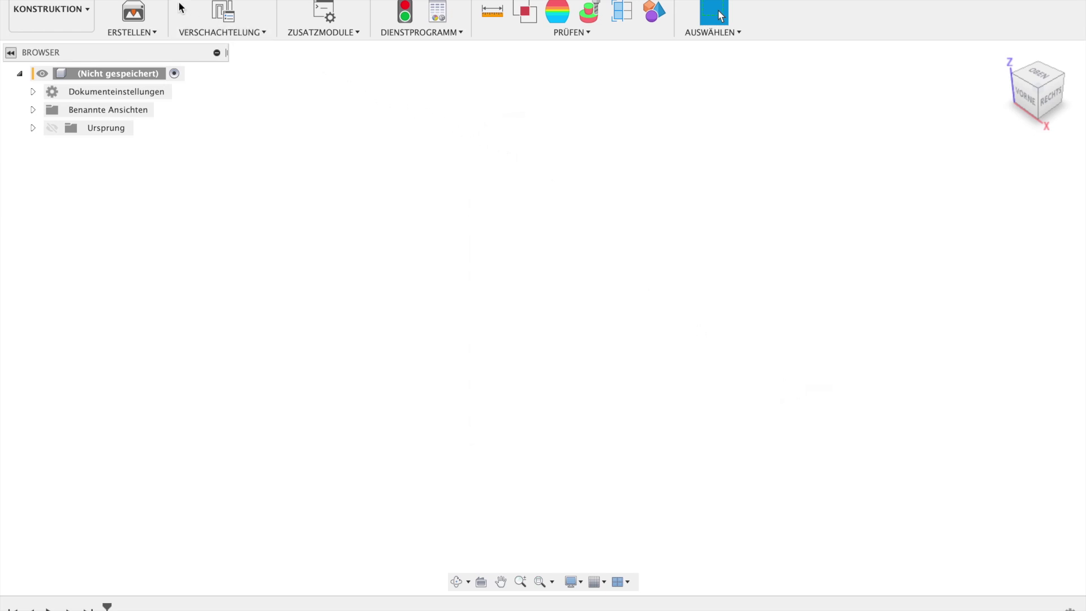
click(314, 35)
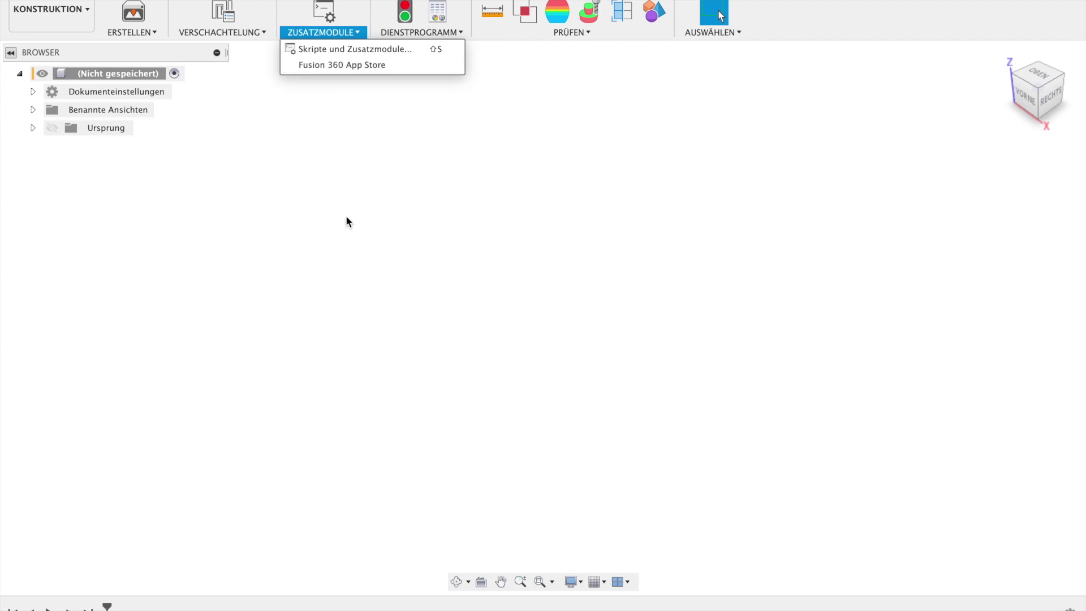
click(353, 234)
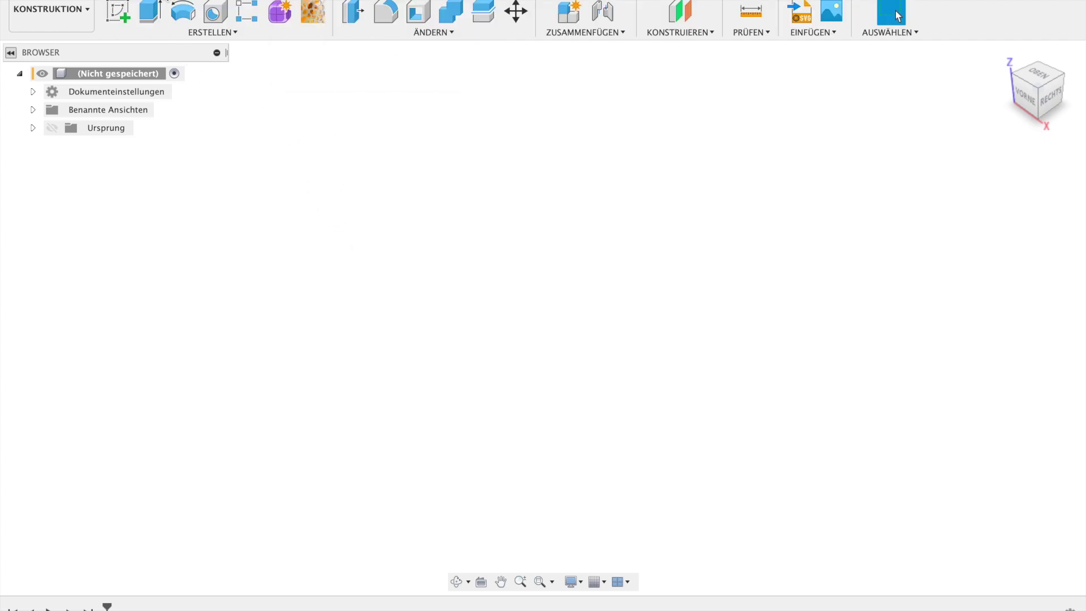
Step: Start Helical Gear+ with type Rack Gear and live preview turned on
click(194, 32)
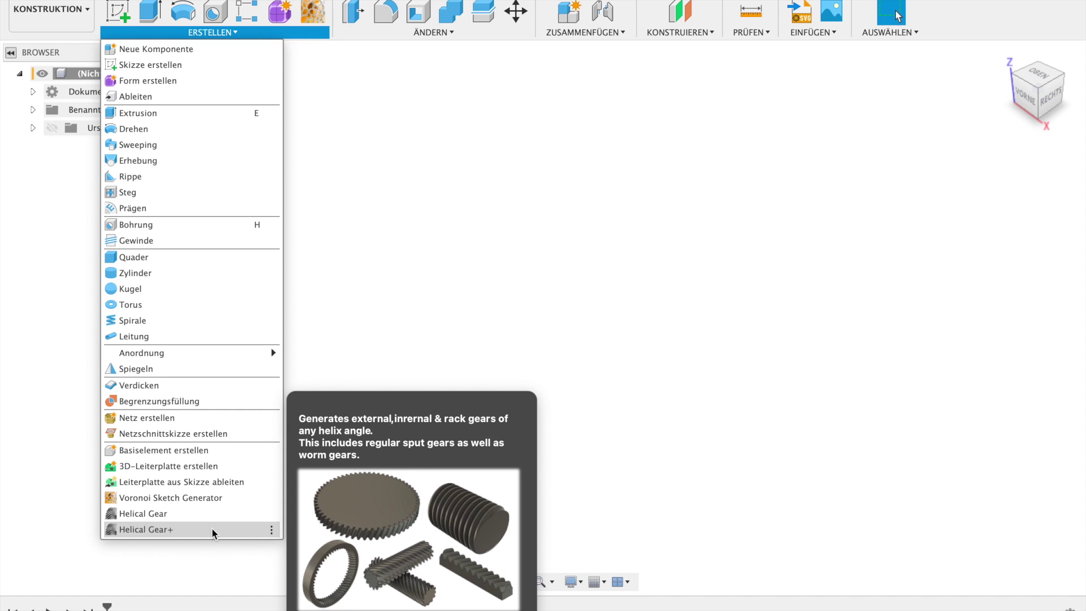
click(214, 532)
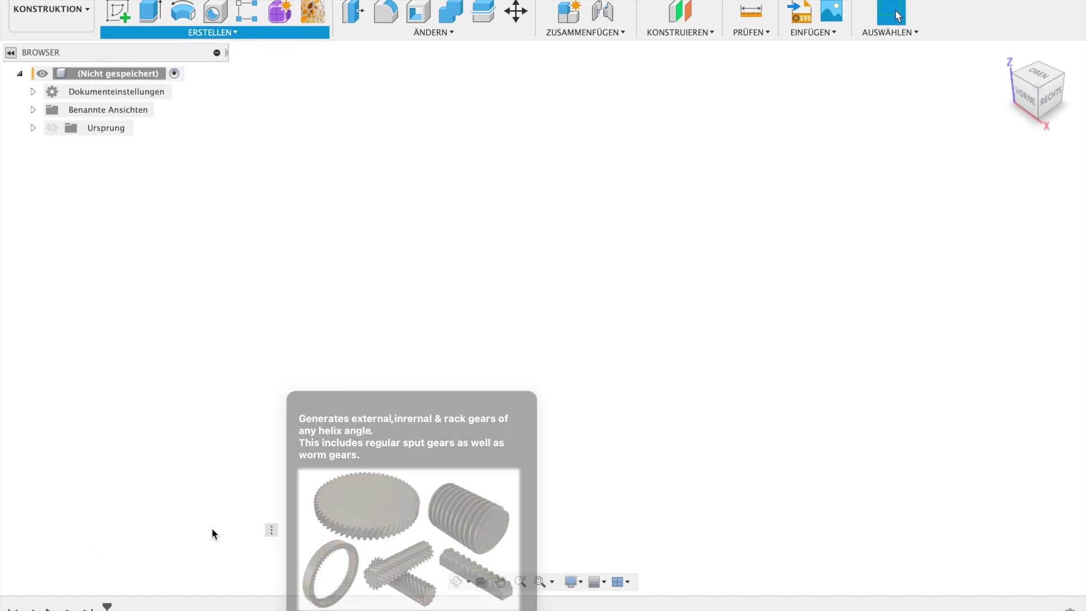
click(985, 184)
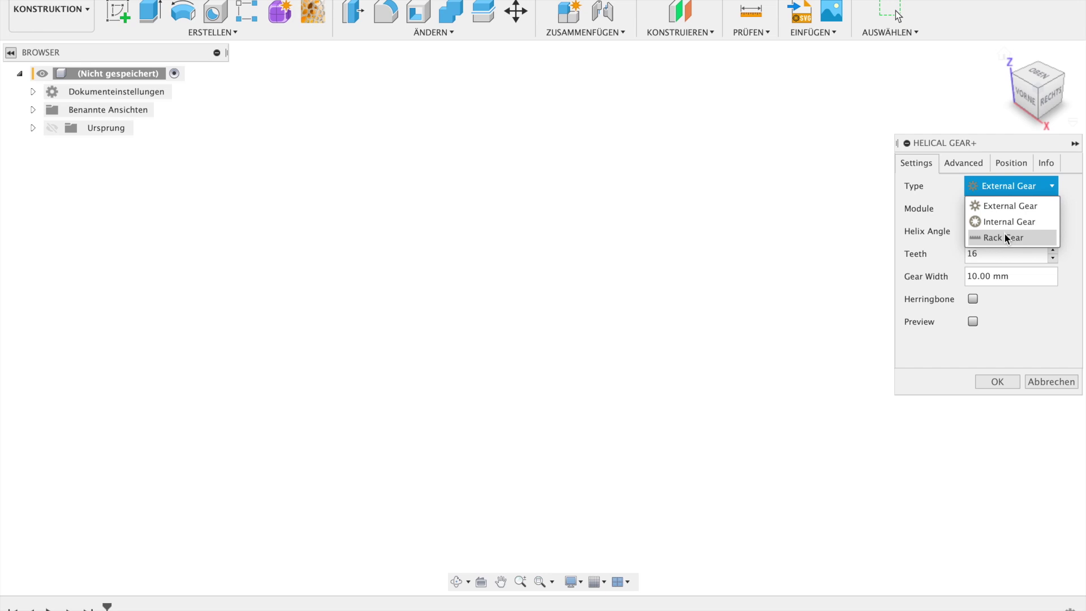
click(1005, 237)
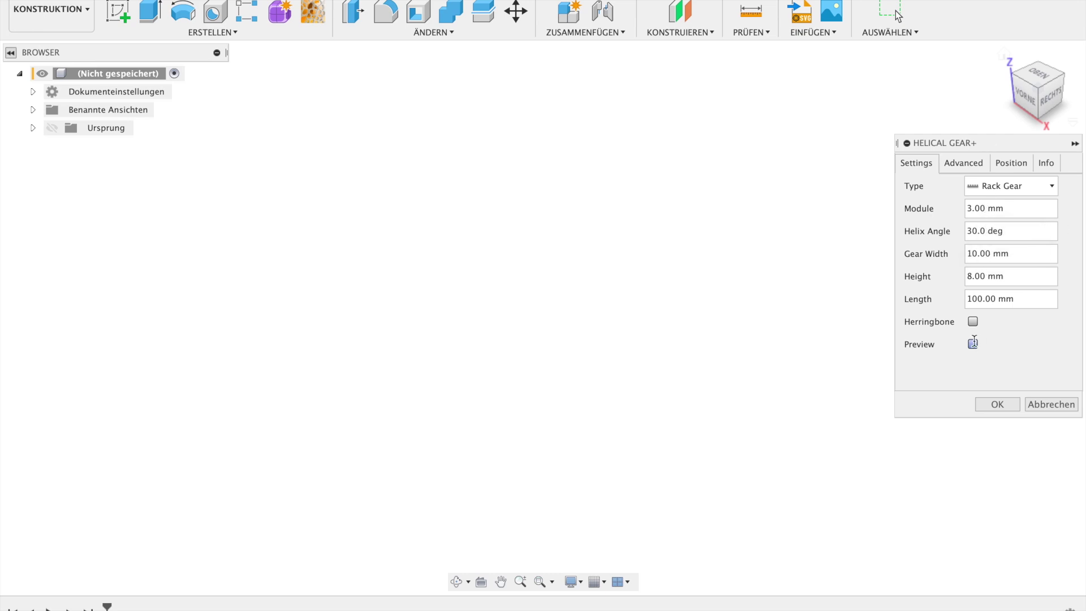
click(973, 345)
mouse_move(731, 335)
shift+middle_down()
mouse_move(606, 330)
mouse_move(538, 237)
mouse_move(552, 261)
mouse_move(755, 301)
shift+middle_up()
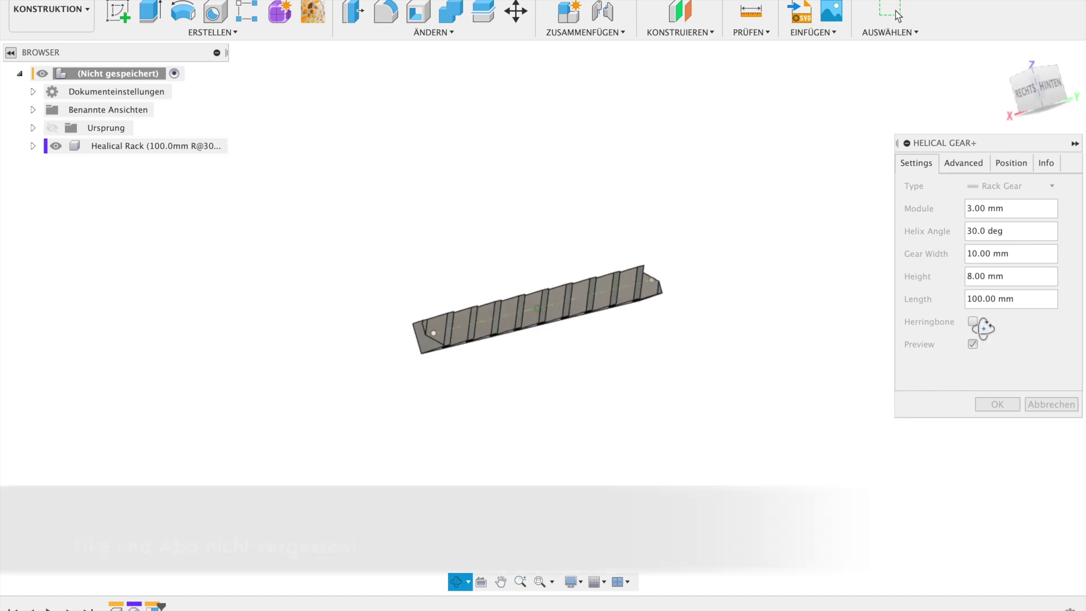
Step: Give the rack herringbone teeth and create the 100 mm, module 3 helical rack
click(974, 322)
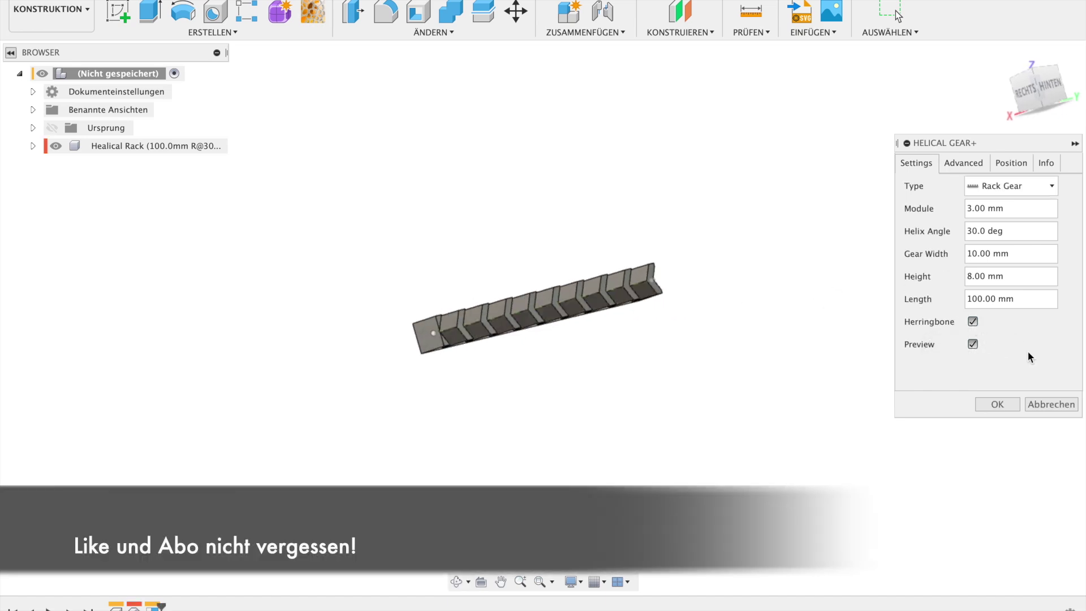
mouse_move(752, 319)
shift+middle_down()
mouse_move(543, 347)
mouse_move(506, 297)
mouse_move(534, 257)
mouse_move(652, 232)
shift+middle_up()
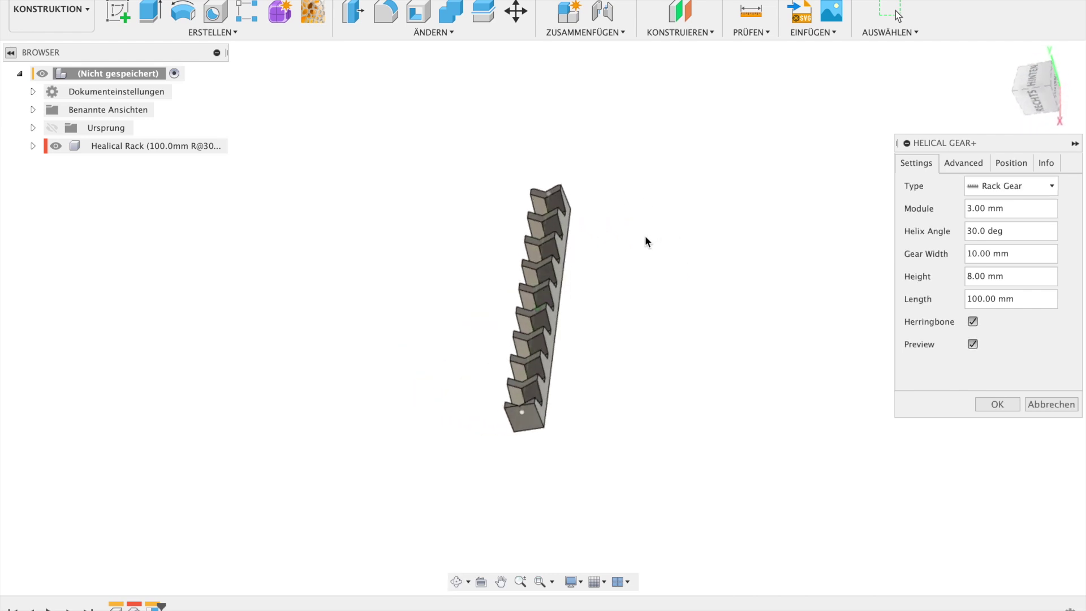
mouse_move(512, 336)
shift+middle_down()
mouse_move(497, 383)
mouse_move(531, 361)
mouse_move(517, 315)
mouse_move(444, 334)
mouse_move(749, 395)
shift+middle_up()
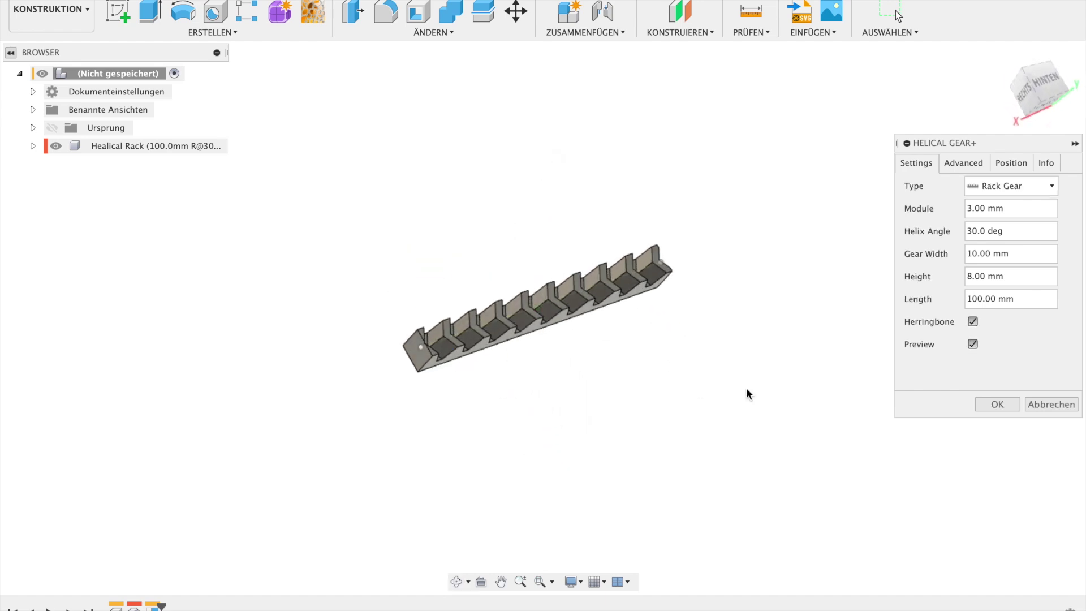
click(996, 407)
shift+middle_drag(751, 405, 711, 388)
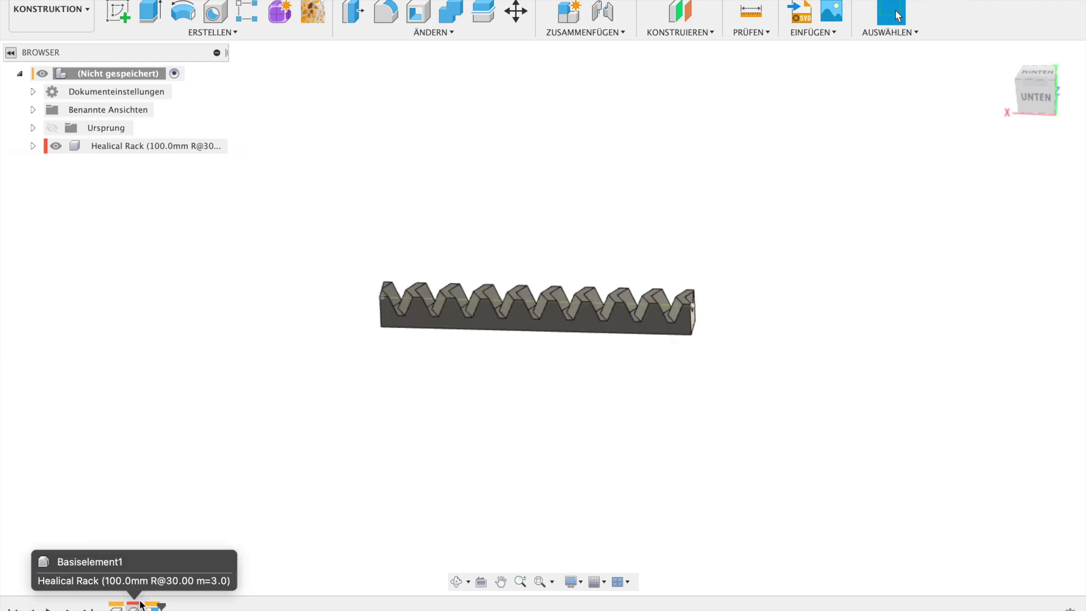
mouse_move(218, 392)
shift+middle_down()
mouse_move(289, 421)
mouse_move(335, 463)
mouse_move(379, 456)
mouse_move(381, 434)
shift+middle_up()
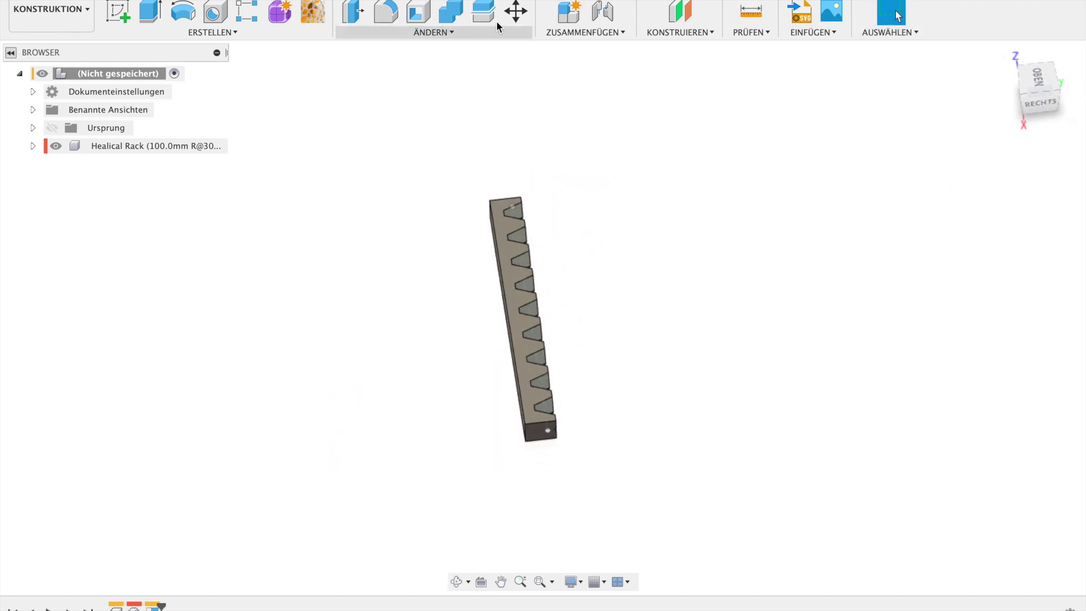
click(516, 11)
Step: Rotate the Healical Rack to lie horizontal with teeth up and shift it down-left
click(209, 146)
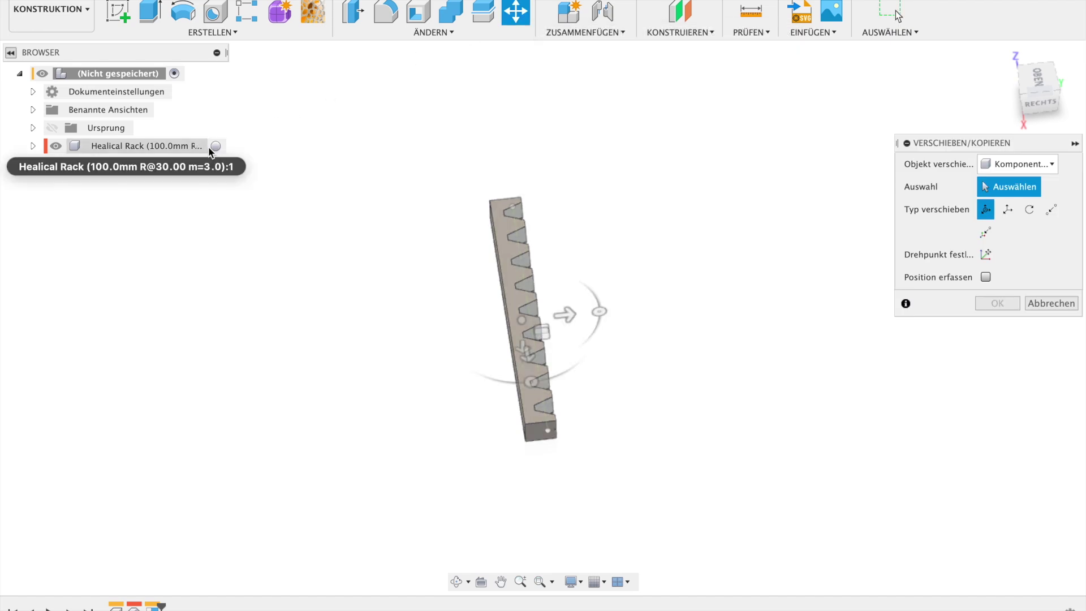
mouse_move(529, 381)
mouse_down()
mouse_move(578, 341)
mouse_move(530, 380)
mouse_up()
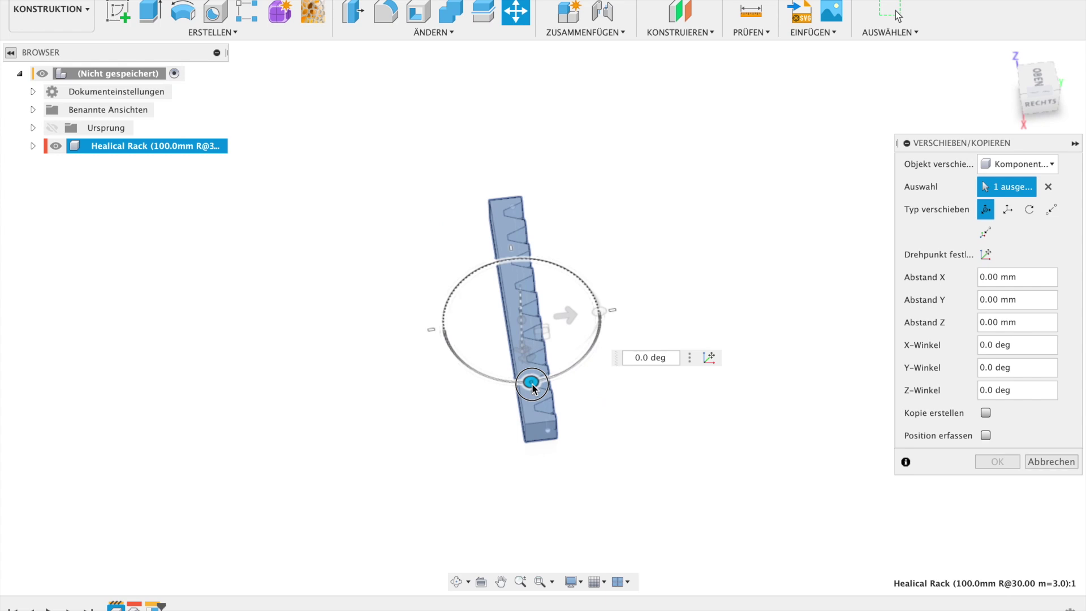
shift+middle_drag(570, 414, 563, 362)
mouse_move(601, 317)
mouse_down()
mouse_move(486, 256)
mouse_move(519, 244)
mouse_up()
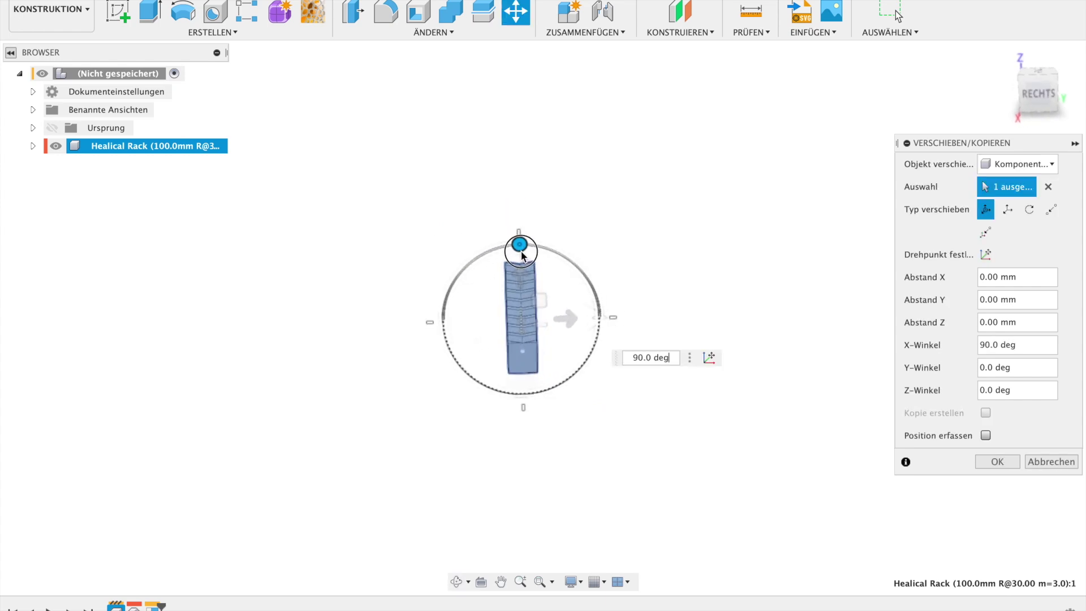
drag(602, 314, 561, 337)
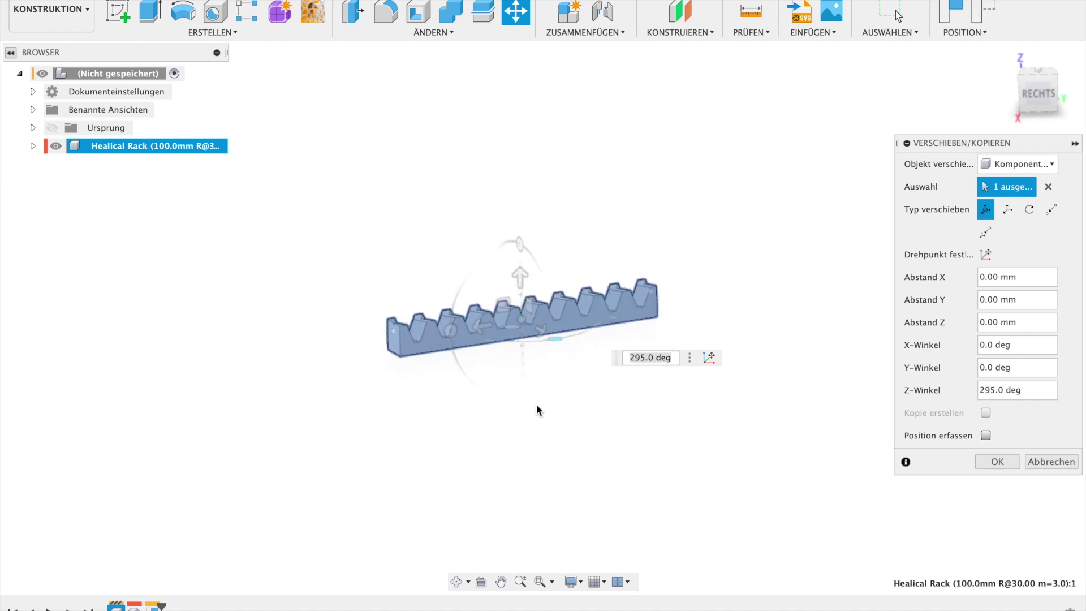
shift+middle_drag(536, 403, 543, 436)
mouse_move(513, 335)
mouse_down()
mouse_move(208, 347)
mouse_move(246, 346)
mouse_up()
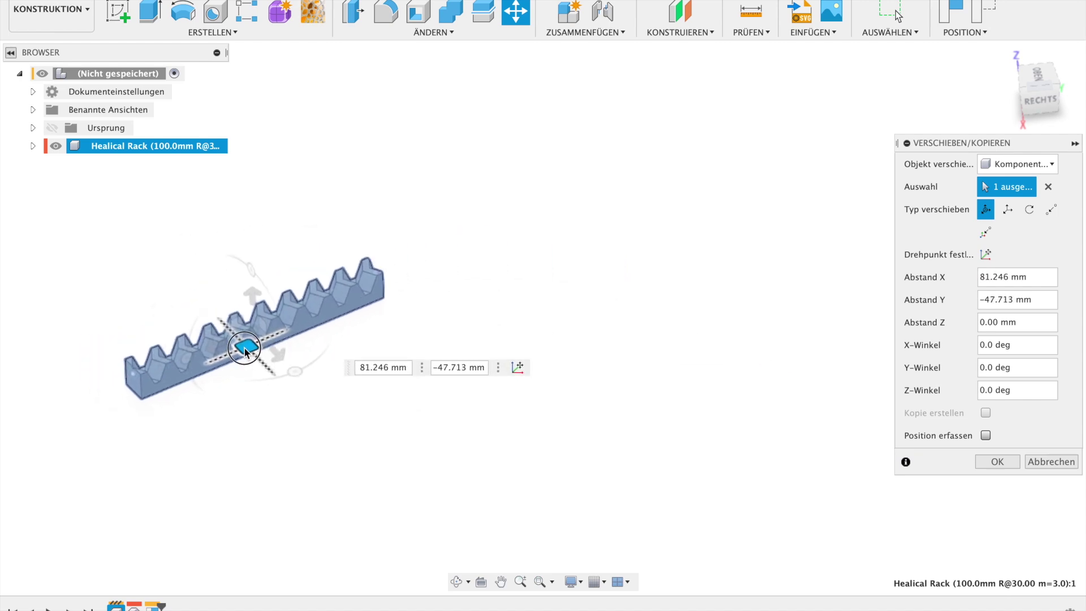
click(1017, 461)
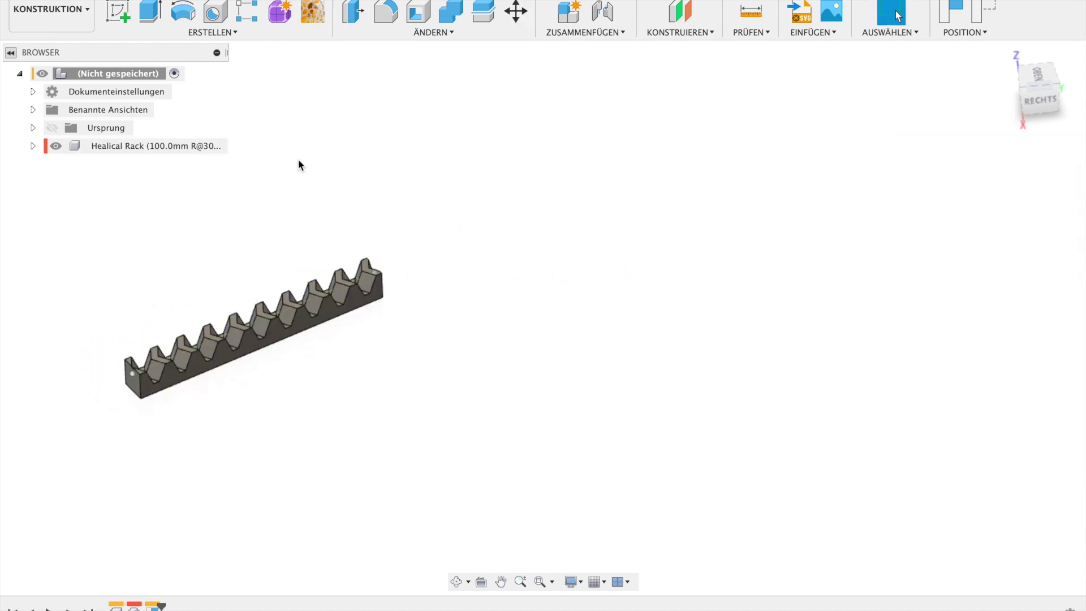
Step: Start a Helical Gear+ of type Internal Gear with live preview beside the rack
click(208, 34)
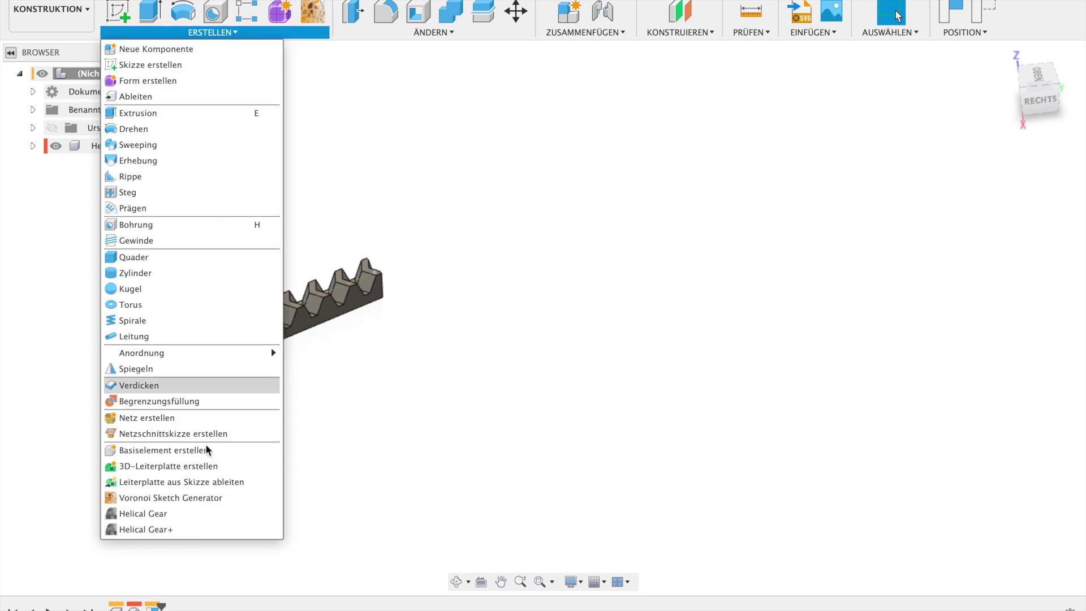
click(201, 531)
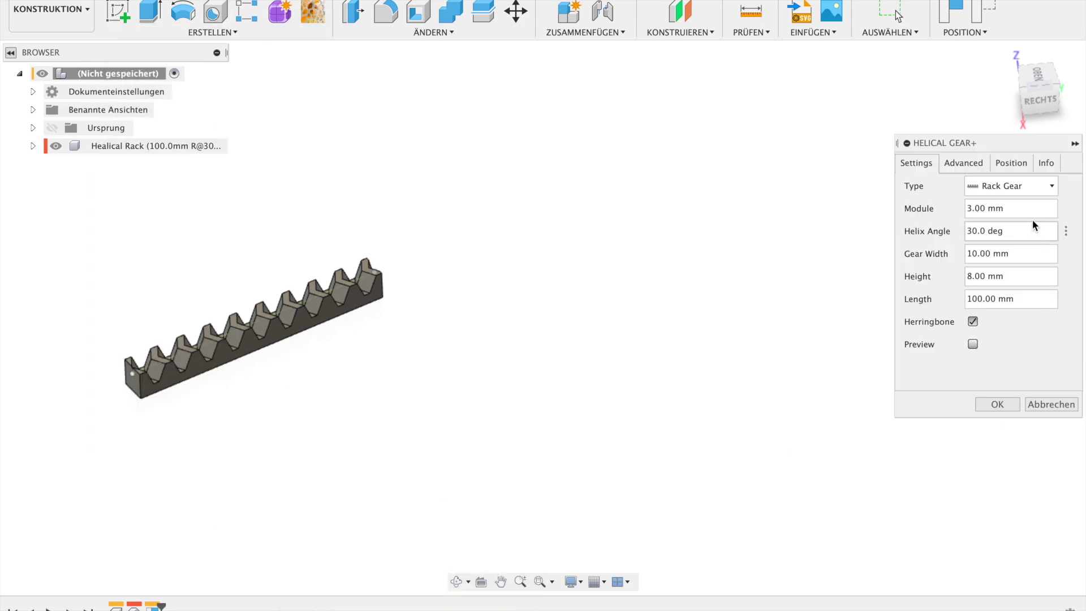
click(1020, 191)
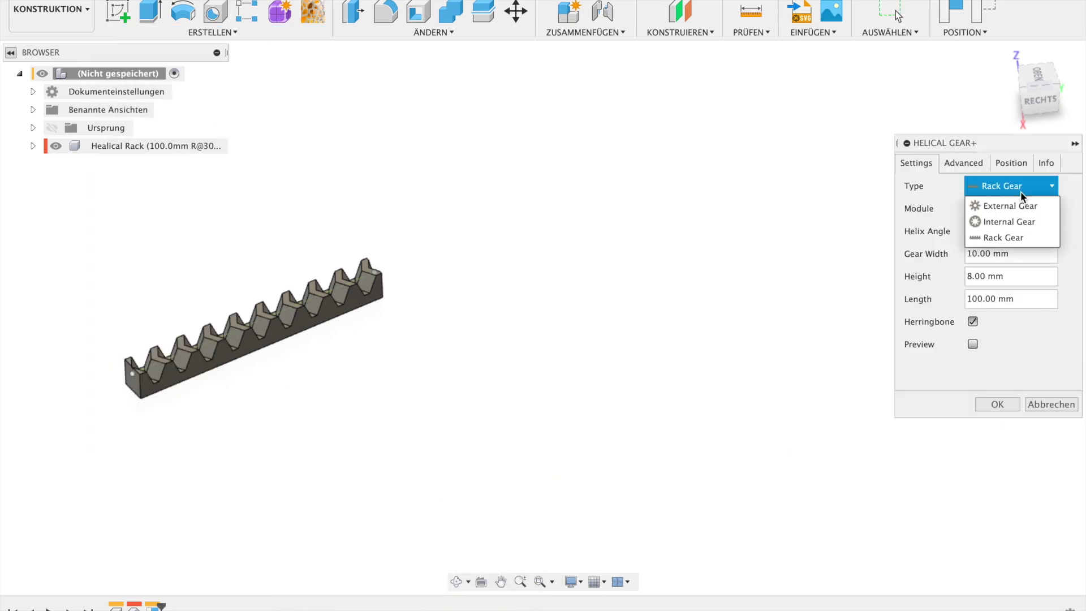
click(1020, 222)
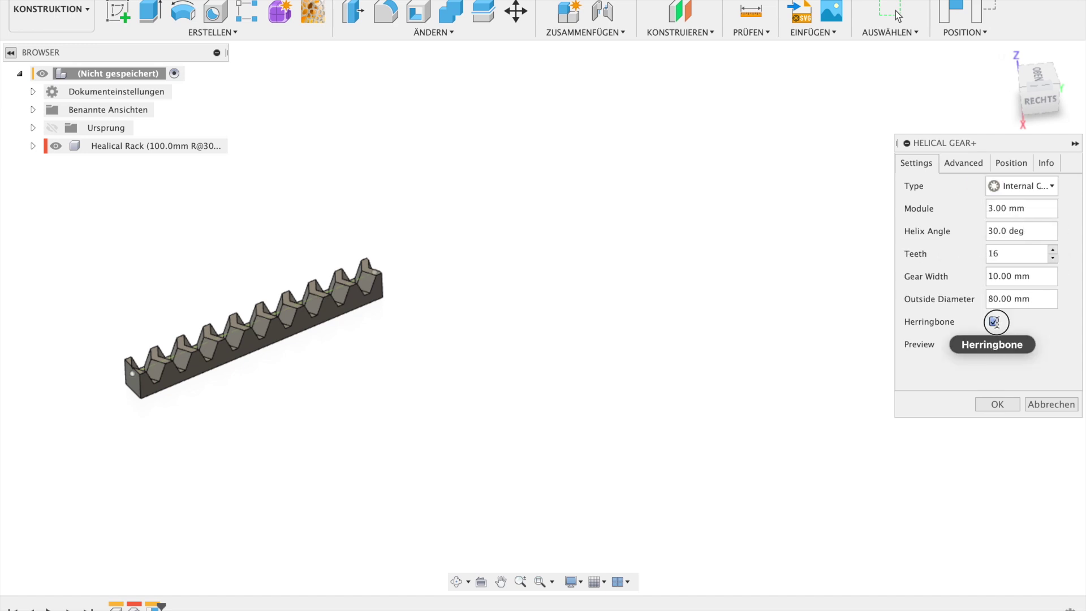
mouse_move(993, 344)
click(992, 346)
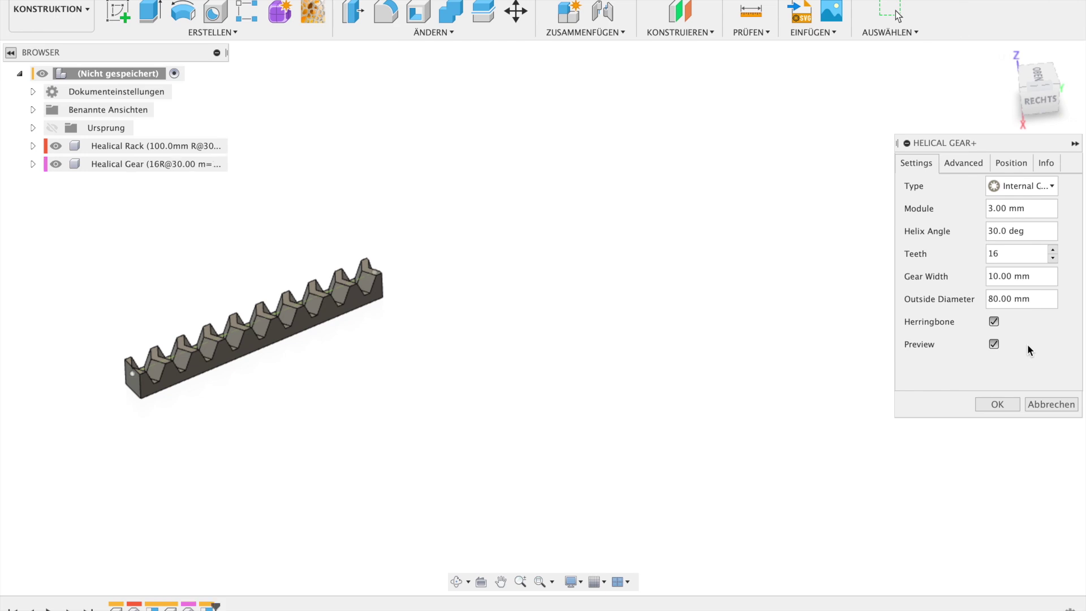
mouse_move(649, 308)
shift+middle_down()
mouse_move(650, 342)
mouse_move(674, 390)
mouse_move(698, 318)
shift+middle_up()
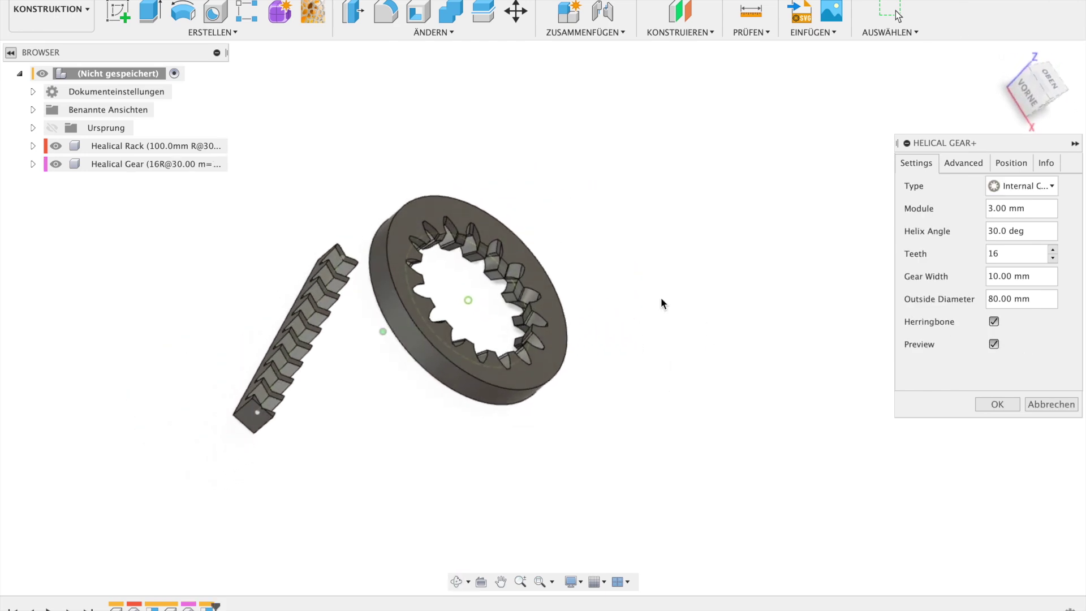
scroll(551, 265, up, 3)
scroll(481, 294, up, 3)
mouse_move(481, 294)
shift+middle_down()
mouse_move(340, 321)
mouse_move(361, 280)
mouse_move(384, 276)
shift+middle_up()
scroll(433, 310, down, 3)
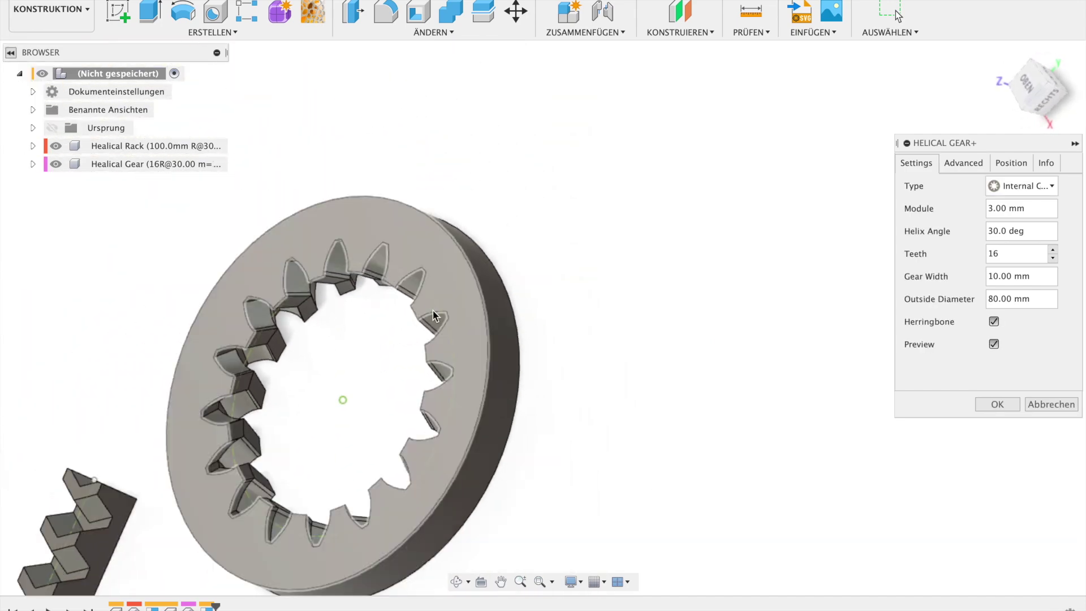
scroll(506, 367, down, 3)
mouse_move(506, 366)
shift+middle_down()
mouse_move(416, 454)
mouse_move(551, 428)
mouse_move(540, 379)
mouse_move(594, 410)
shift+middle_up()
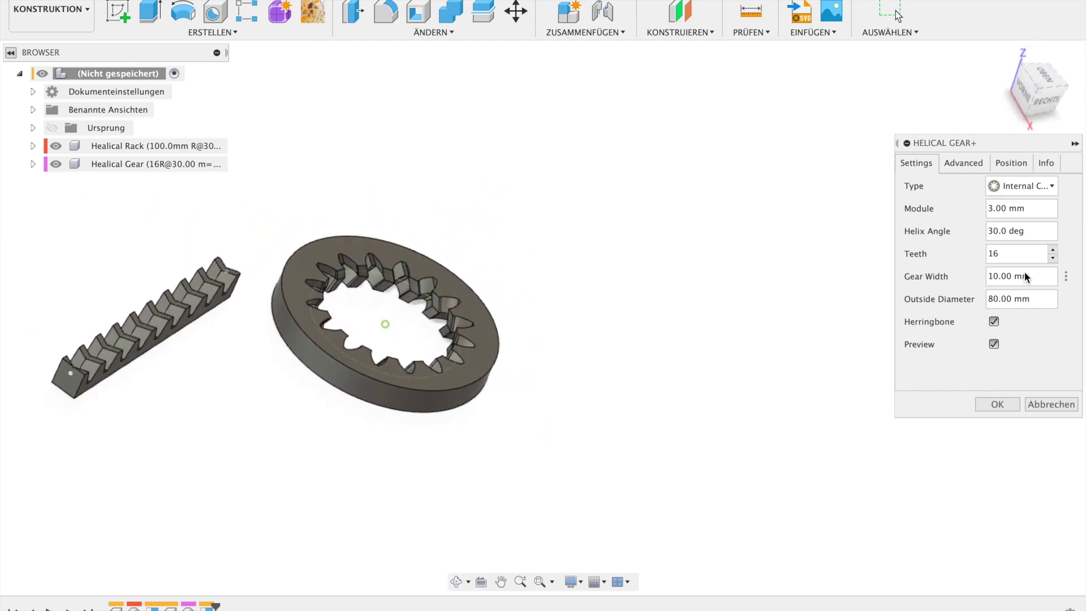
Step: Set the outside diameter to 70 mm and create the 16-tooth internal ring gear
double_click(1002, 296)
text(60)
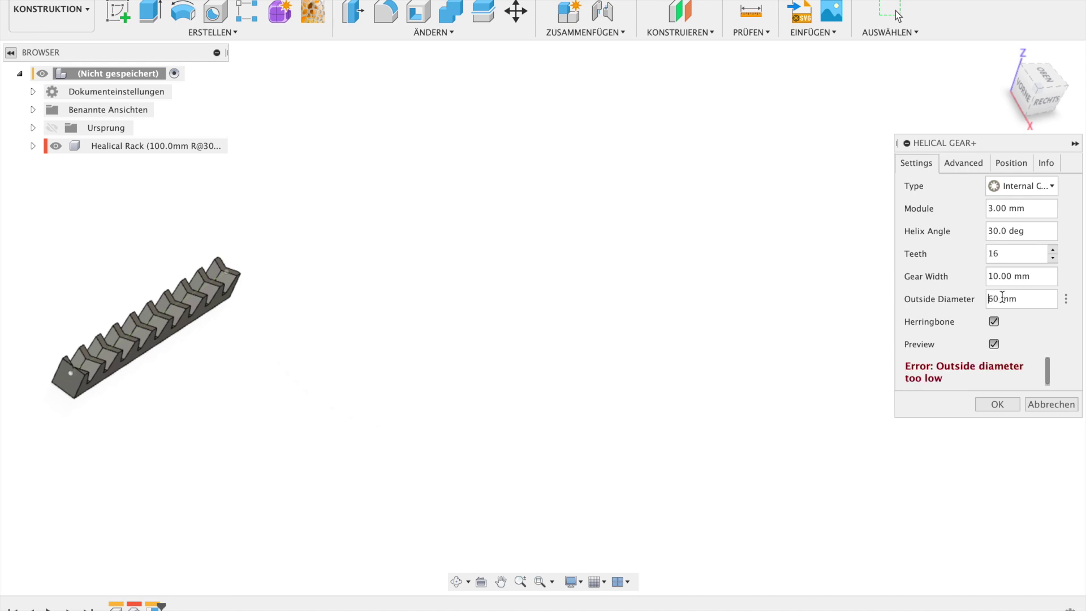
double_click(1002, 296)
text(75)
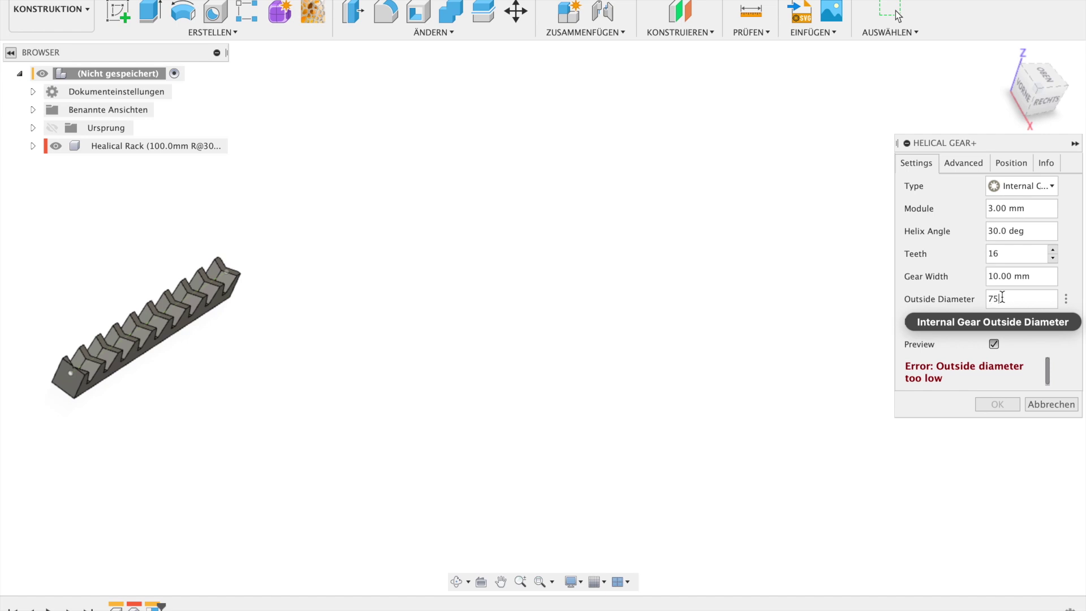
text(70)
key(Return)
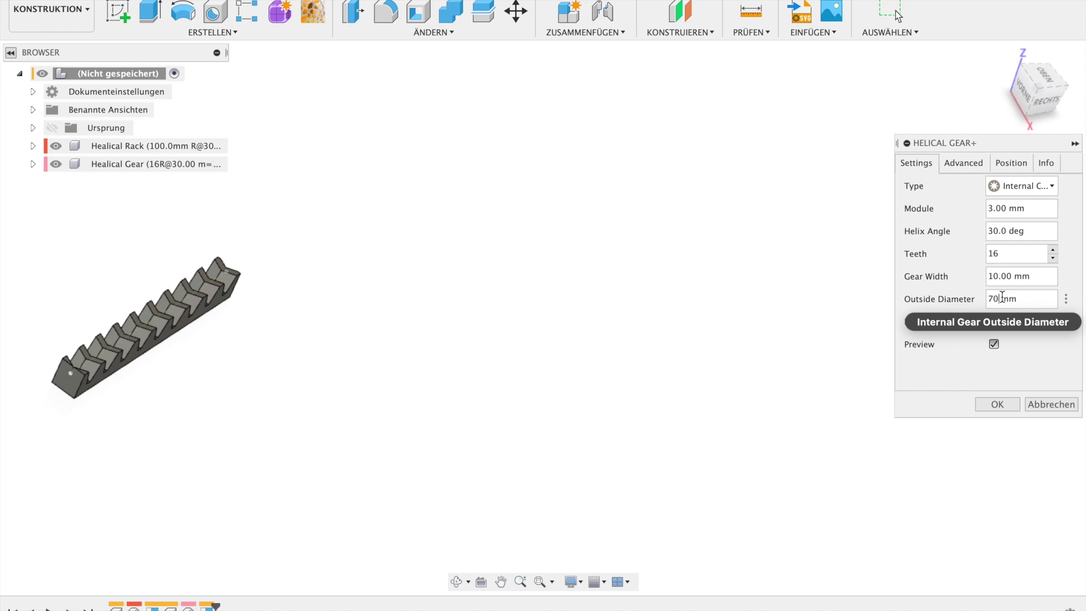
click(1013, 406)
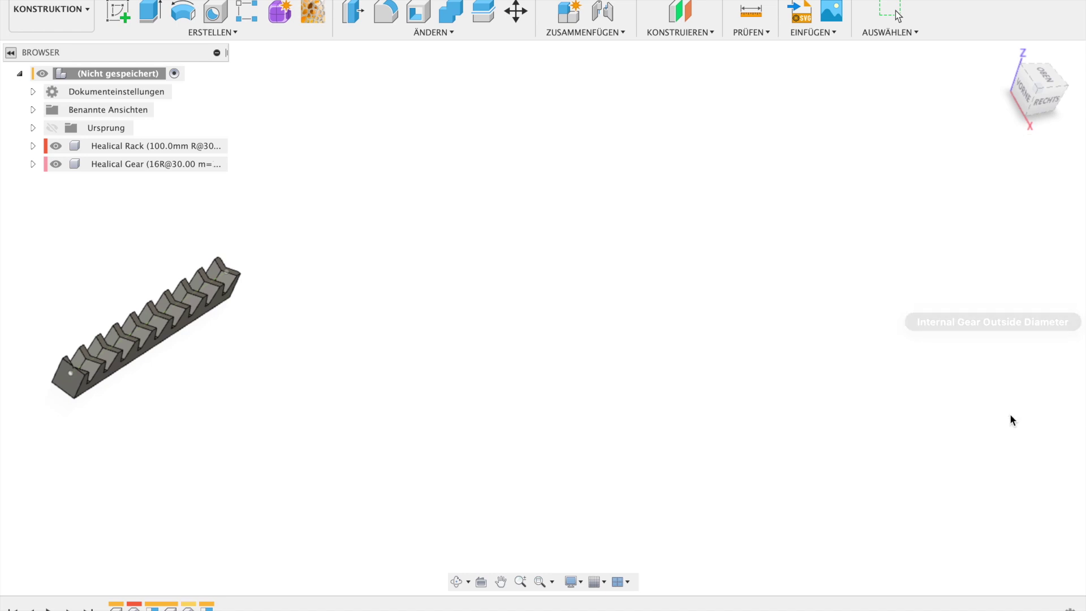
Step: Rotate the Healical Gear ring −90° about Y and move it upright beside the rack
mouse_move(545, 358)
shift+middle_down()
mouse_move(410, 226)
mouse_move(385, 153)
mouse_move(453, 371)
mouse_move(484, 364)
mouse_move(470, 226)
shift+middle_up()
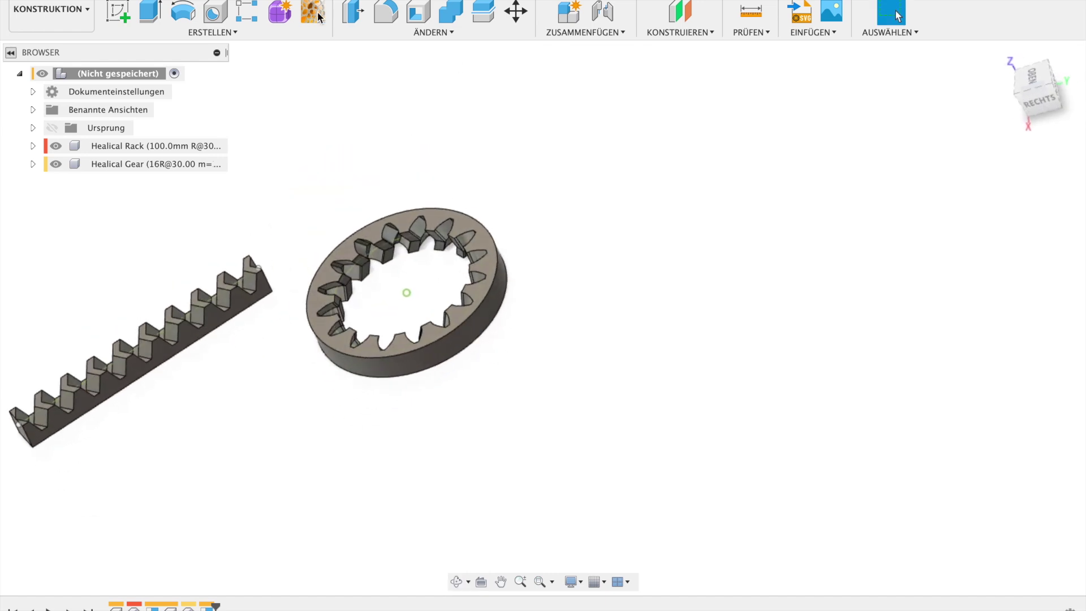
click(520, 16)
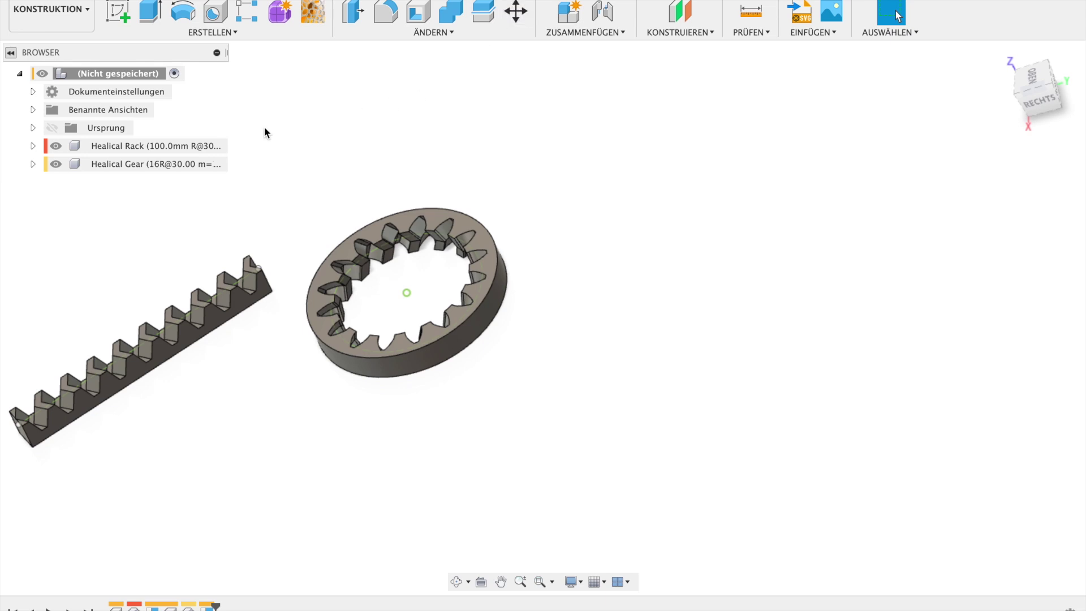
click(173, 164)
mouse_move(722, 320)
shift+middle_down()
mouse_move(845, 279)
mouse_move(827, 256)
shift+middle_up()
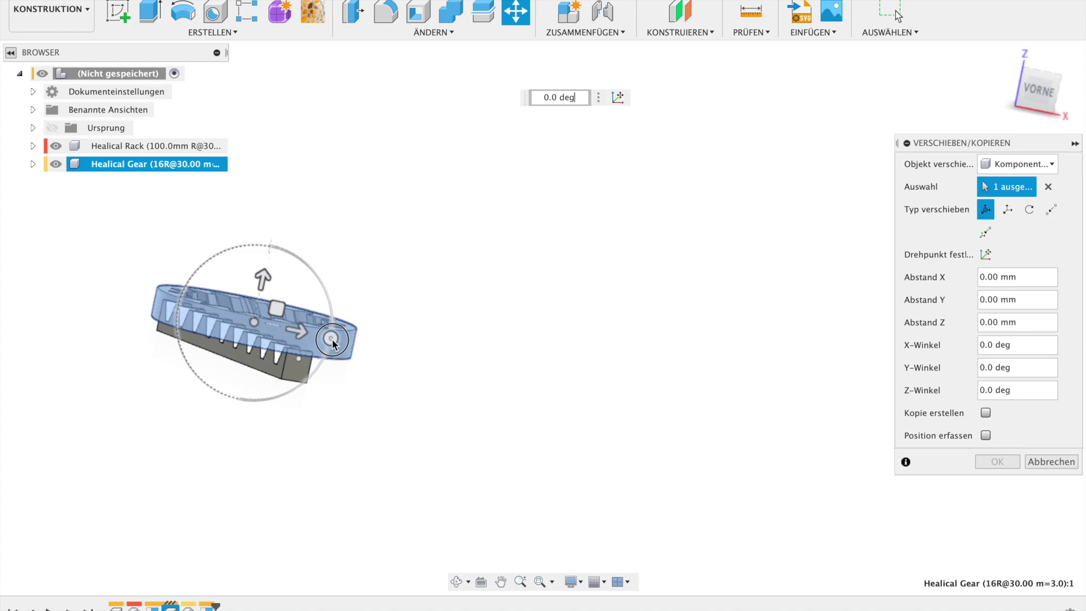
drag(331, 338, 272, 244)
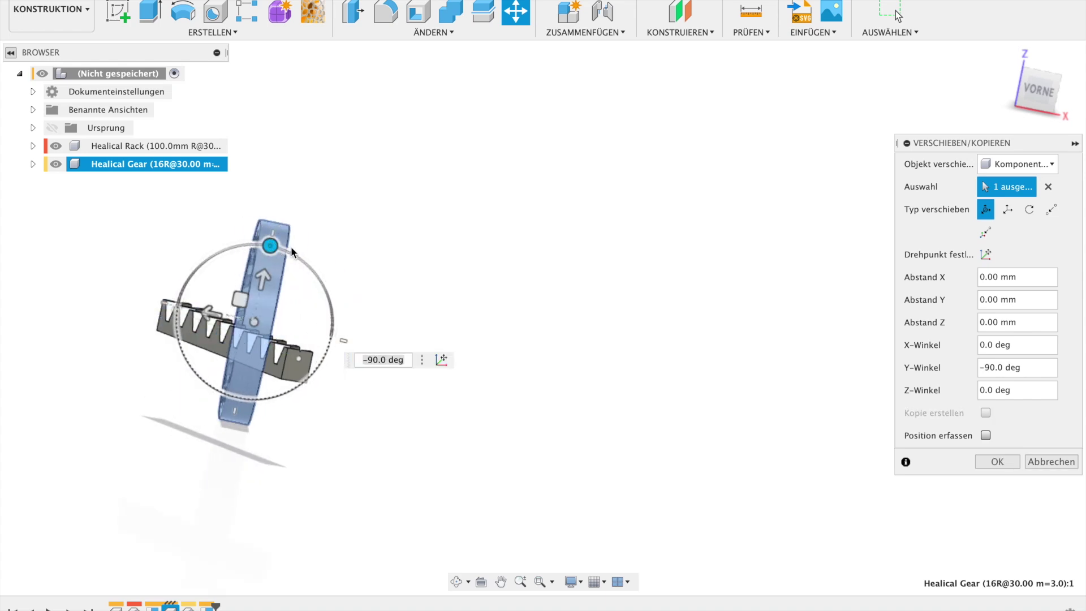
shift+middle_drag(725, 346, 589, 323)
click(1047, 101)
drag(515, 438, 504, 385)
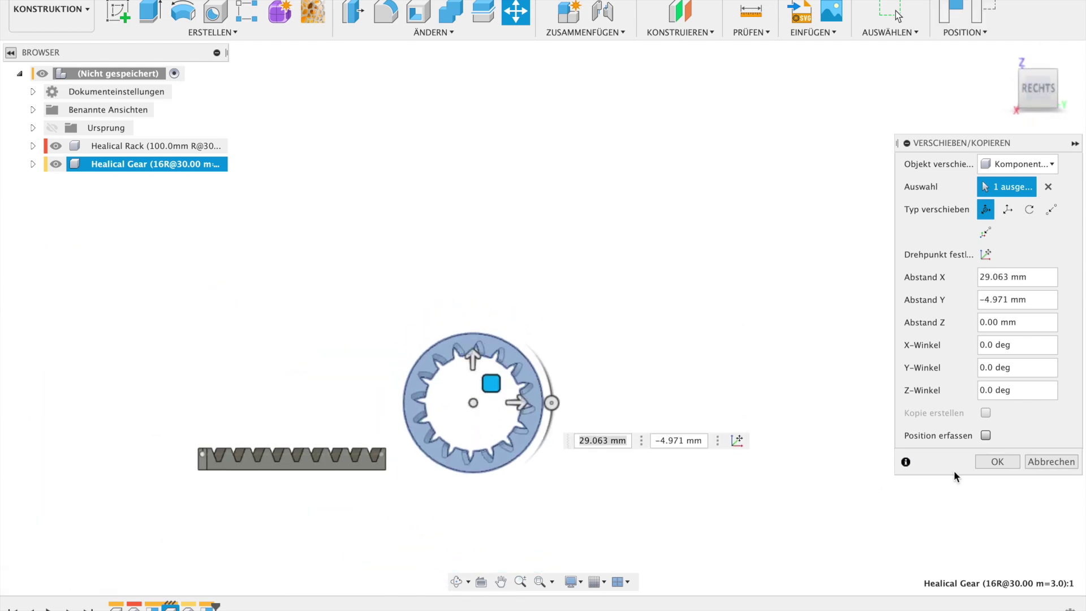
click(997, 461)
shift+middle_drag(716, 374, 692, 342)
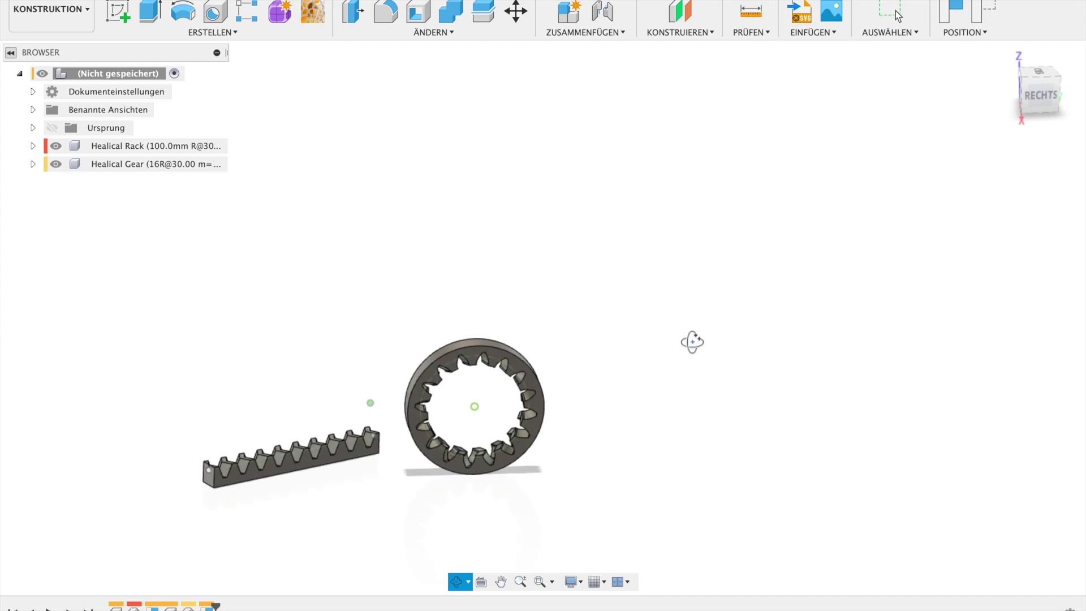
click(210, 32)
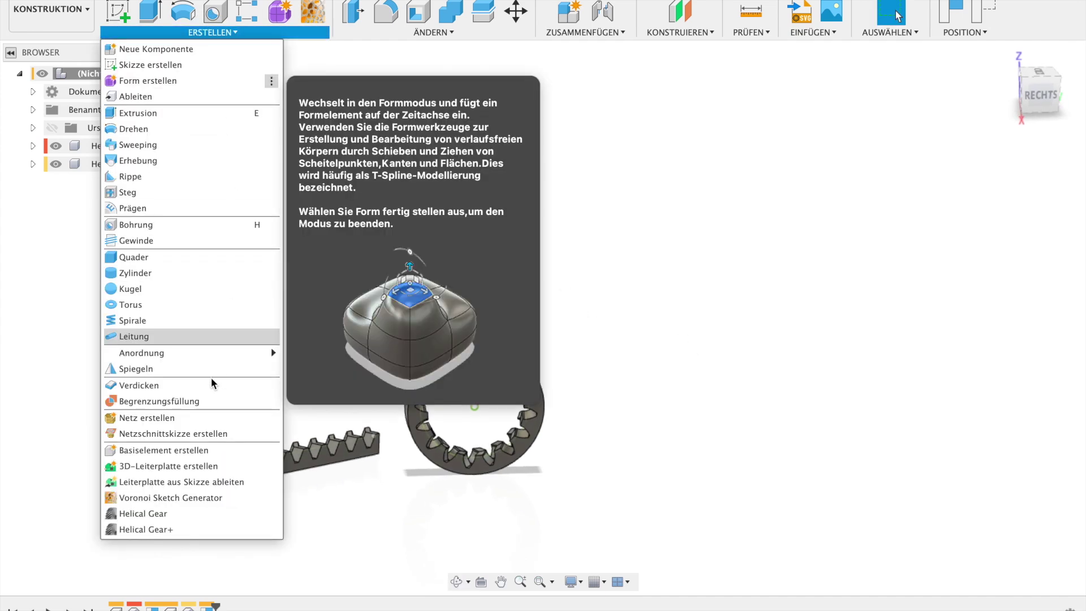
Step: Start another Helical Gear+ and review the Advanced tooth standard, keeping Normal
click(175, 529)
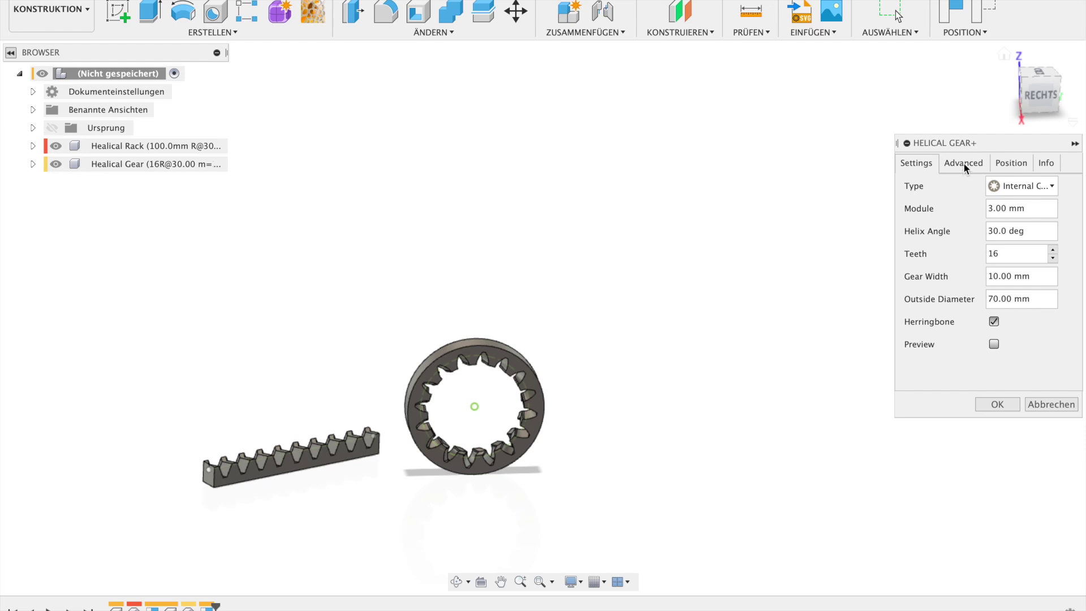
click(963, 162)
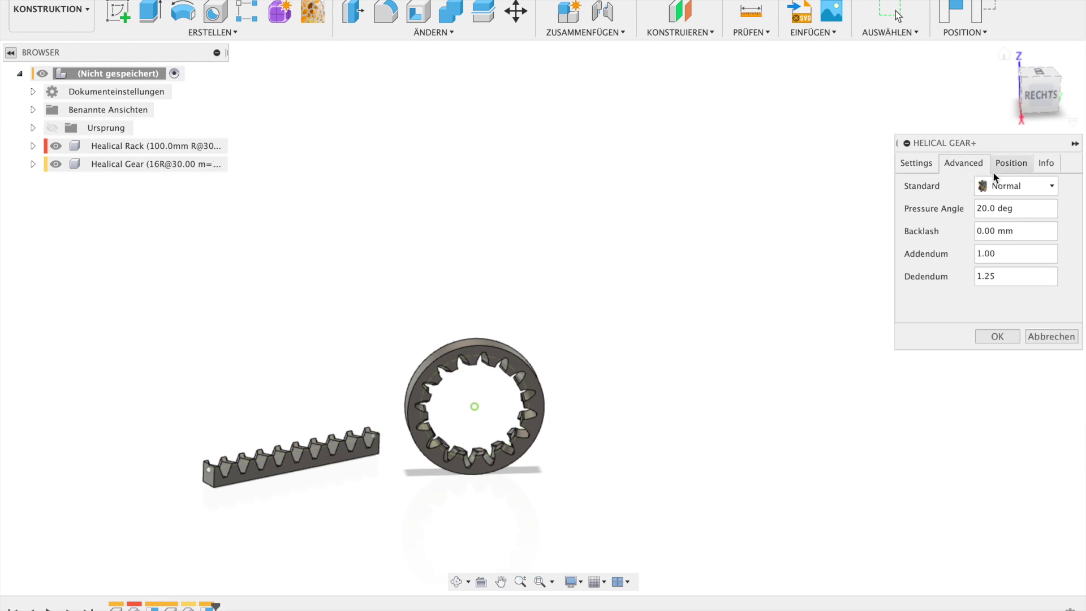
click(998, 186)
click(998, 189)
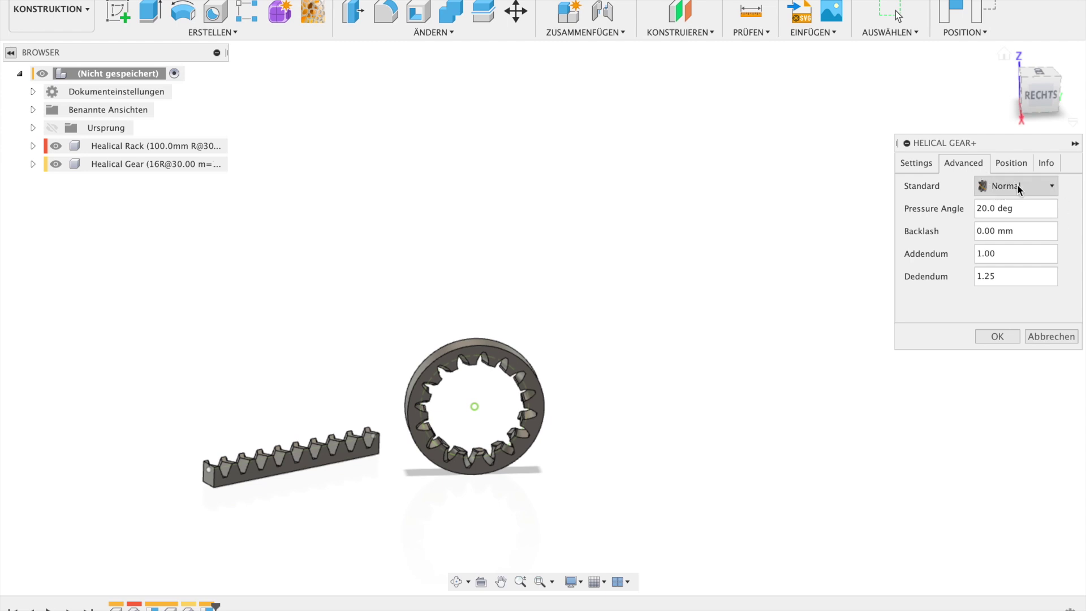
click(1053, 184)
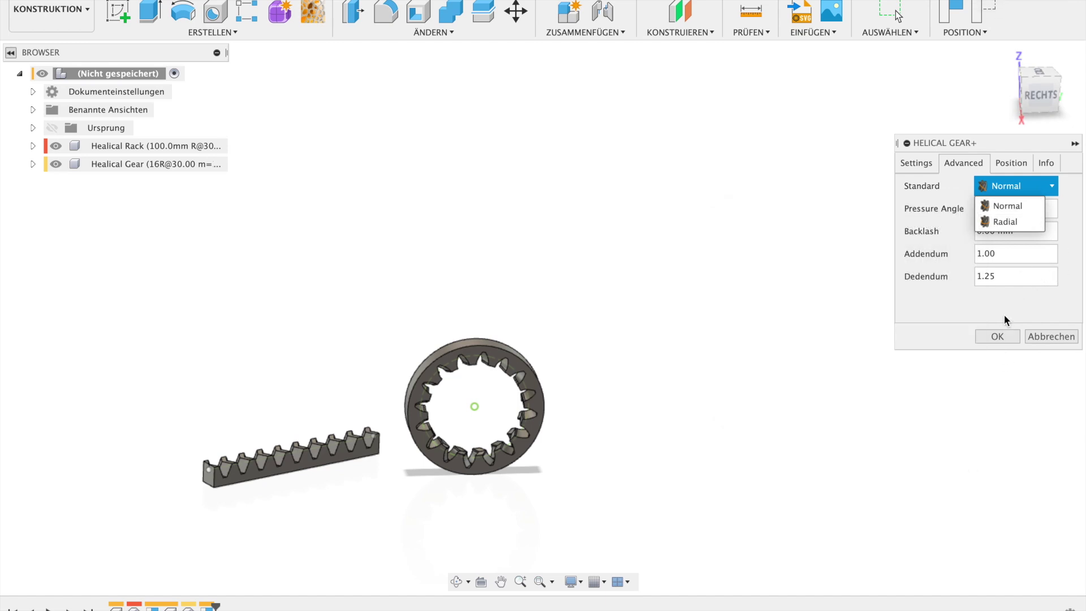
click(994, 294)
Step: Browse the Position and Info tabs, then return to the Settings tab
click(1010, 163)
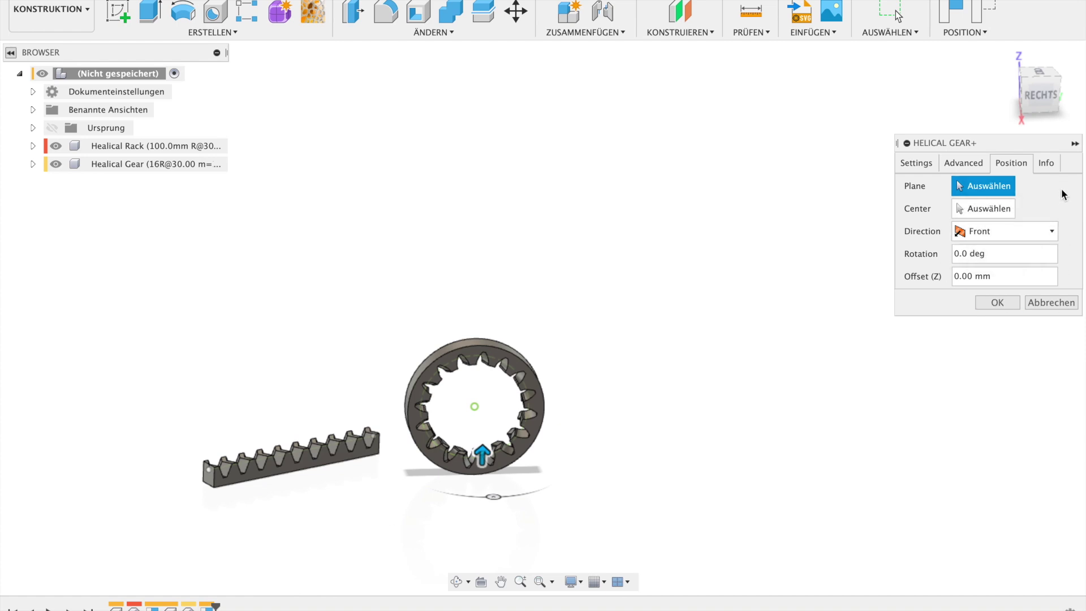
click(1053, 169)
scroll(1022, 276, down, 3)
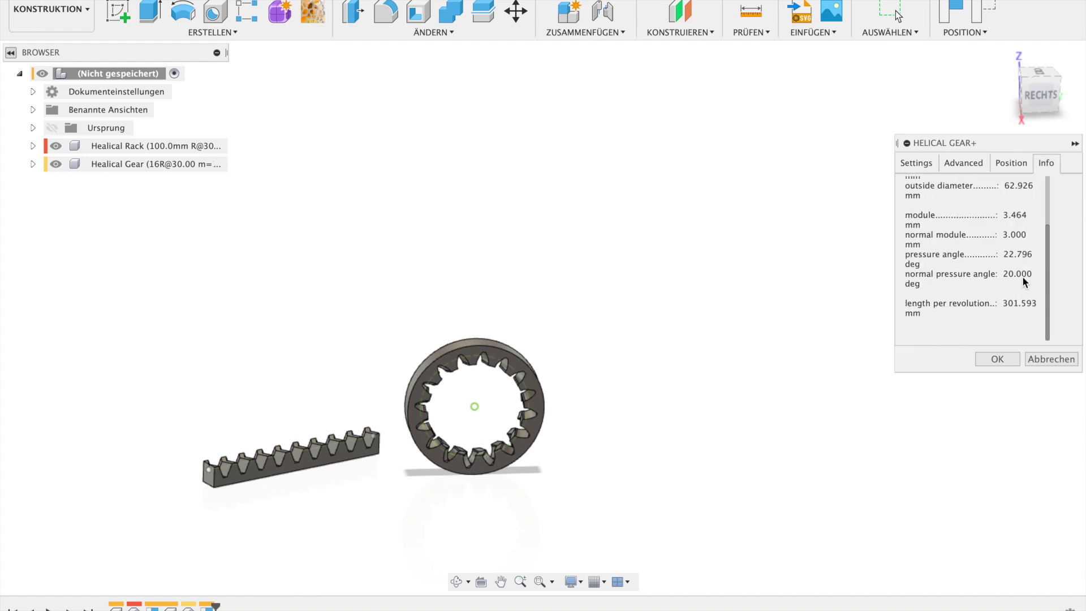
scroll(1014, 273, up, 3)
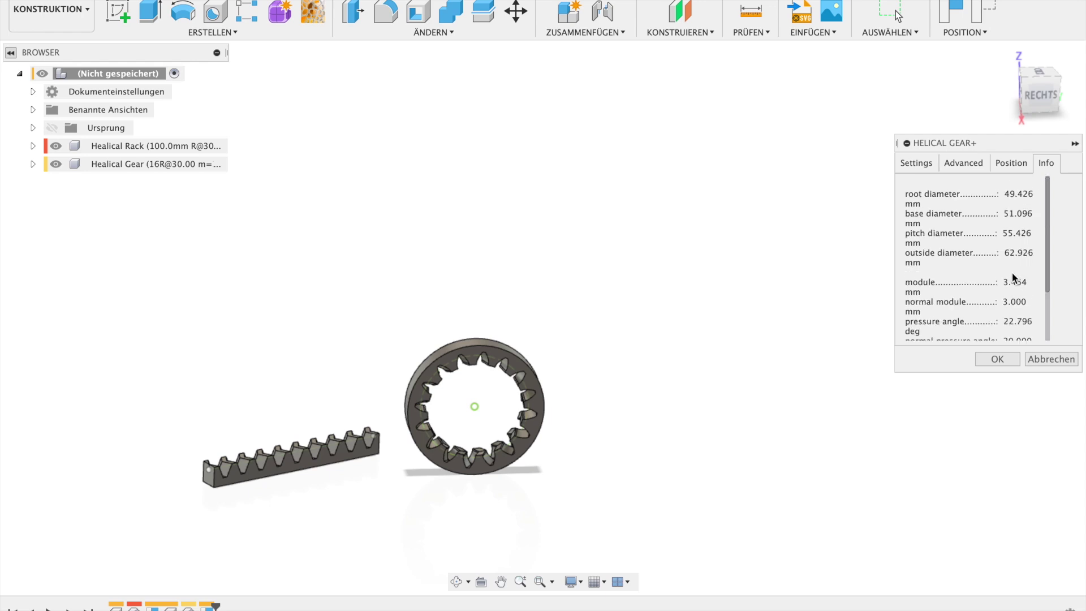
click(923, 164)
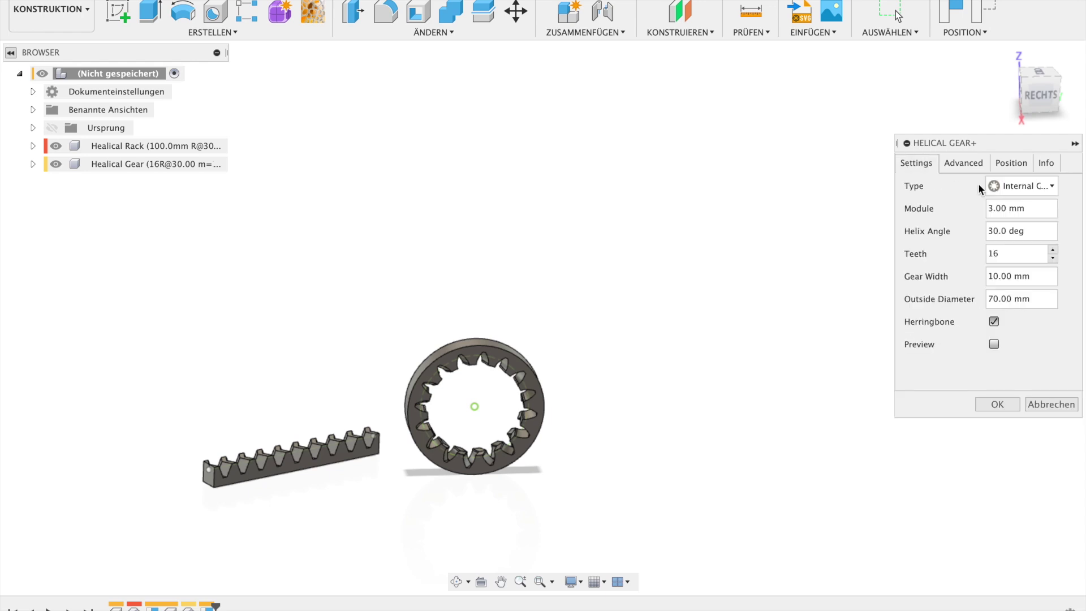
click(1000, 185)
Step: Turn on preview and change the gear type from Internal Gear to External Gear
click(1004, 226)
click(994, 344)
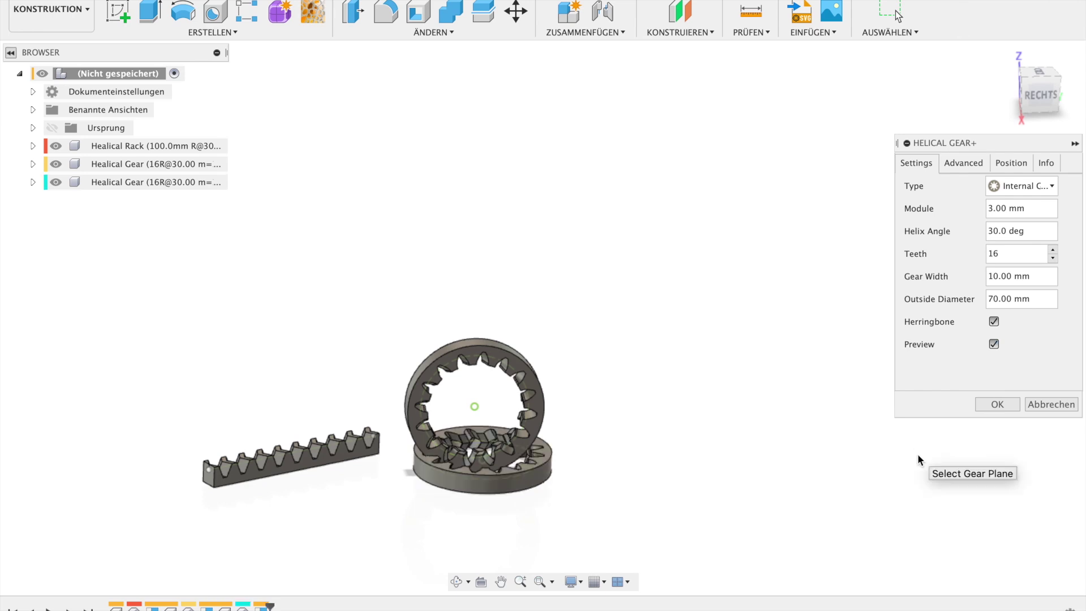
click(1026, 184)
click(1028, 208)
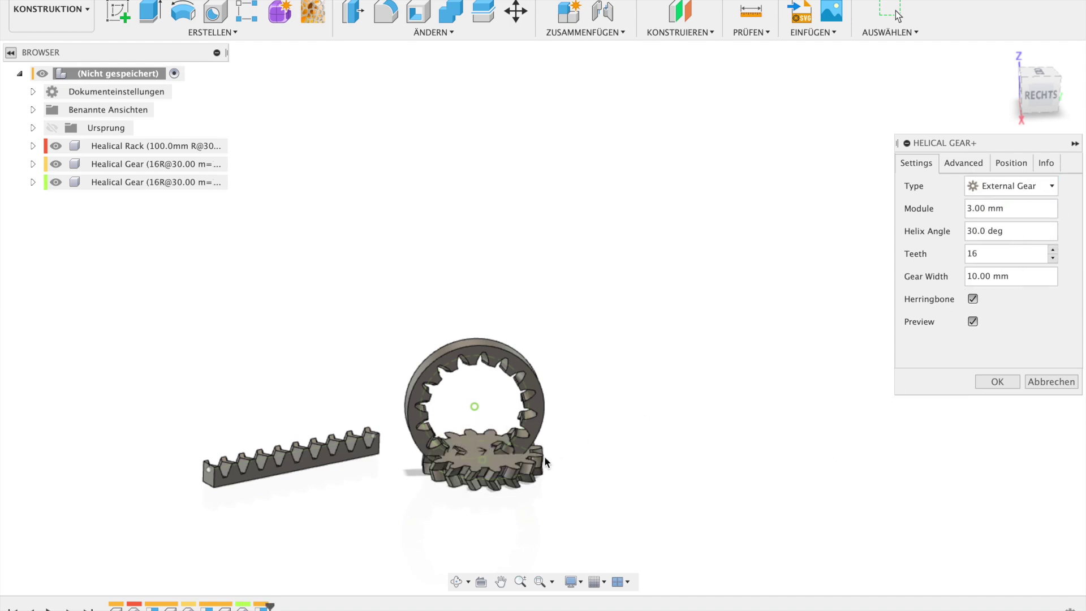
click(1016, 162)
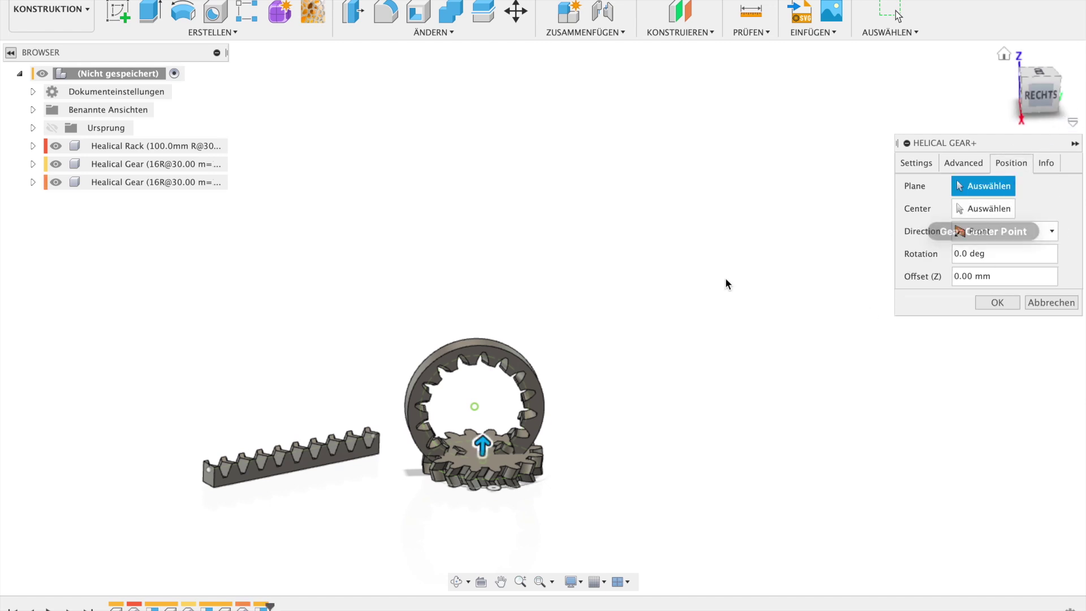
Step: Show the origin and place the gear on the YZ plane, keeping Front direction
click(57, 128)
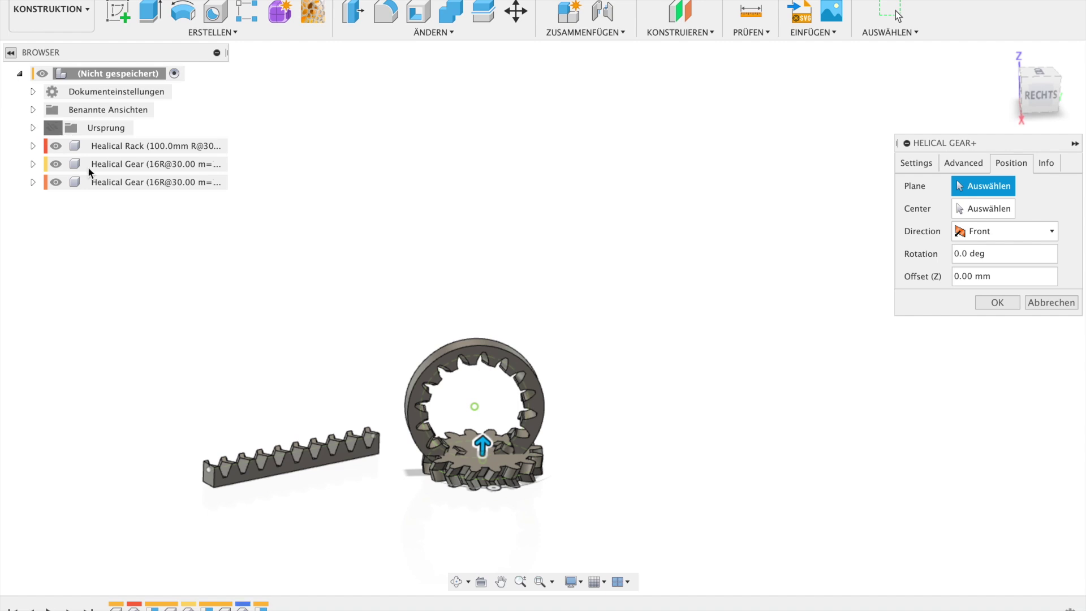
scroll(625, 388, up, 2)
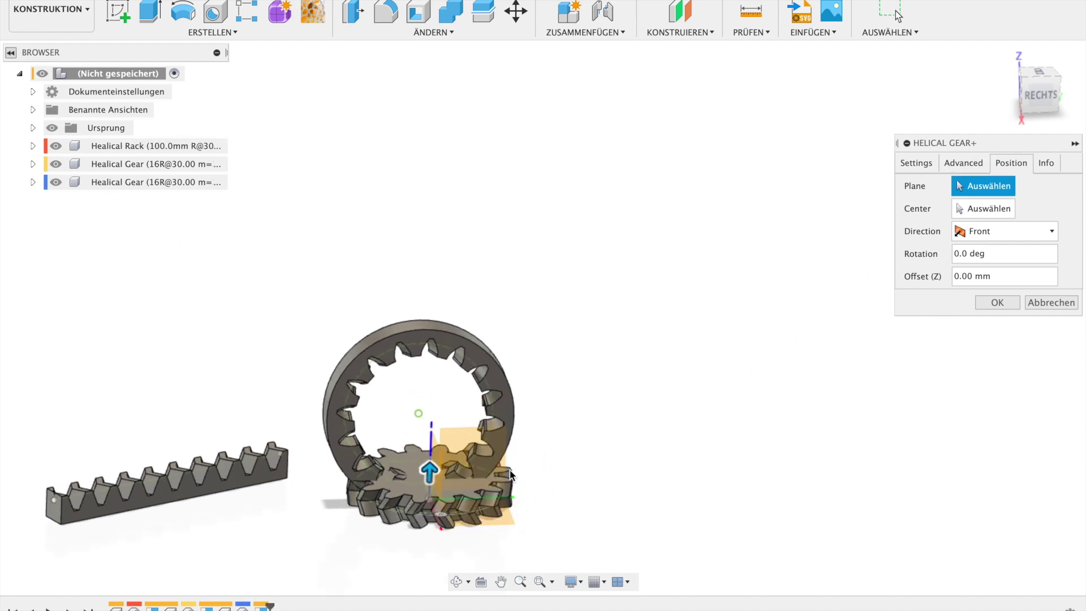
click(449, 437)
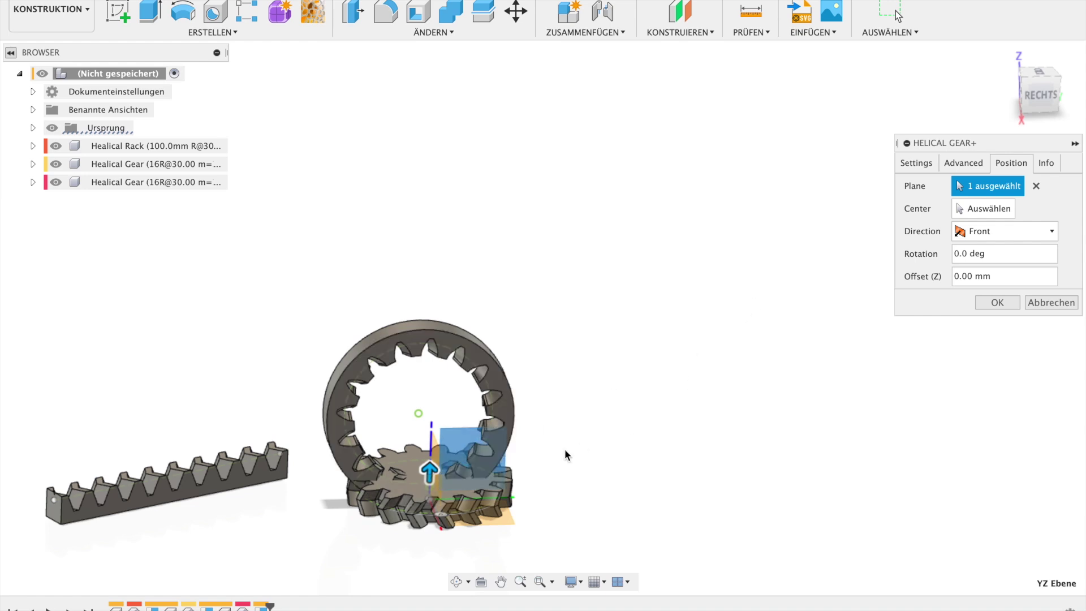
shift+middle_drag(429, 505, 434, 523)
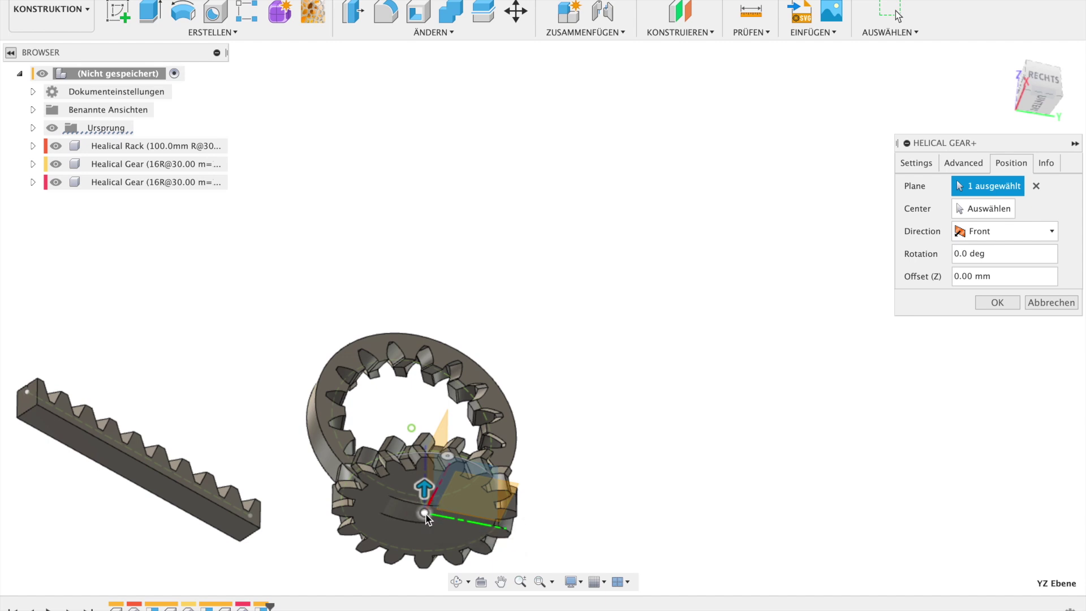
drag(425, 514, 427, 532)
shift+middle_drag(647, 410, 633, 502)
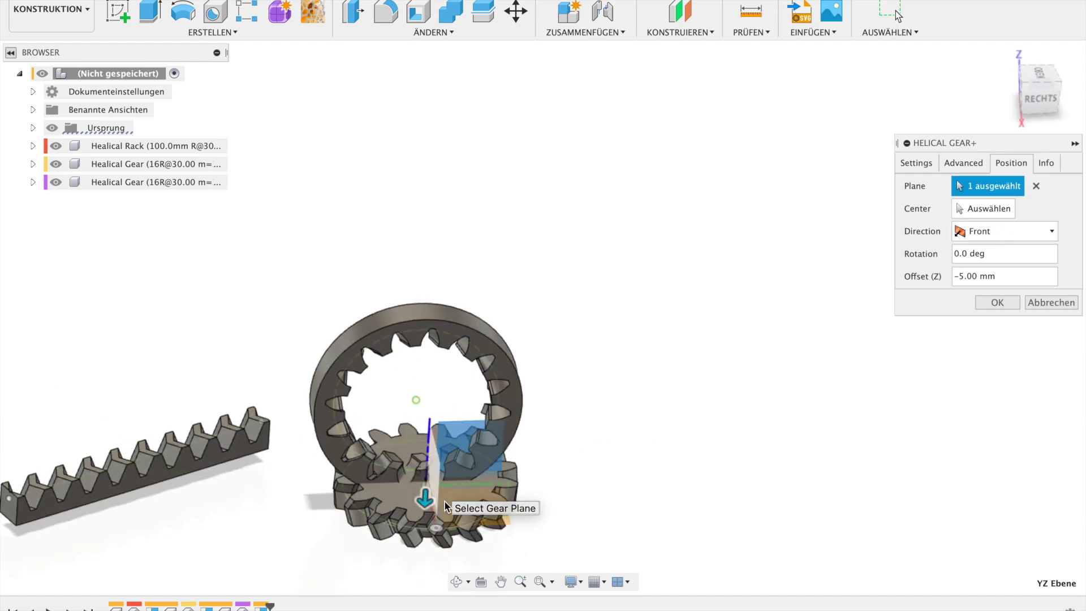
click(1032, 230)
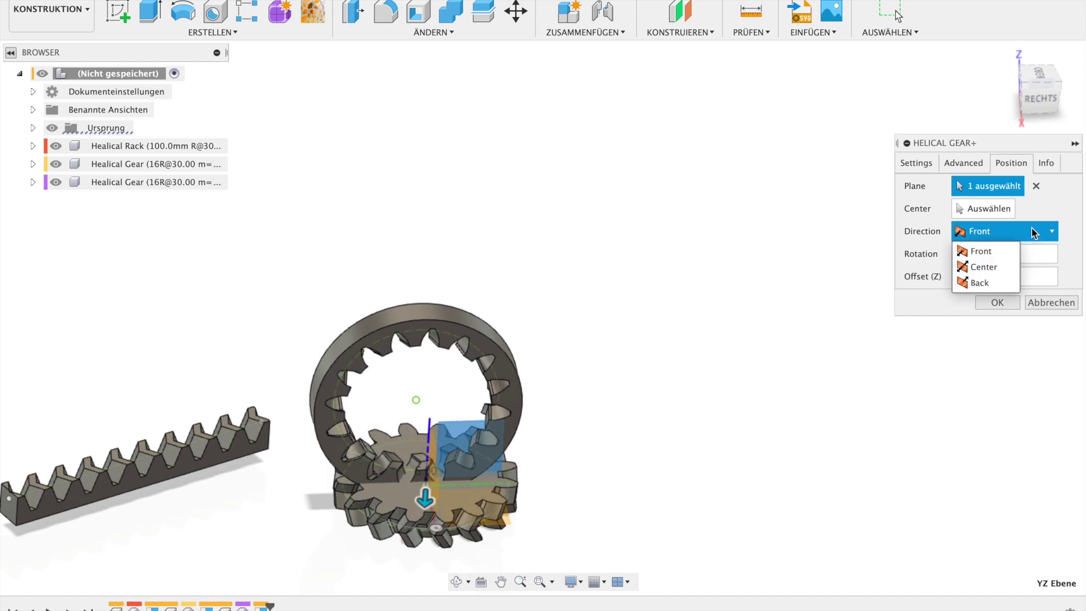
click(992, 267)
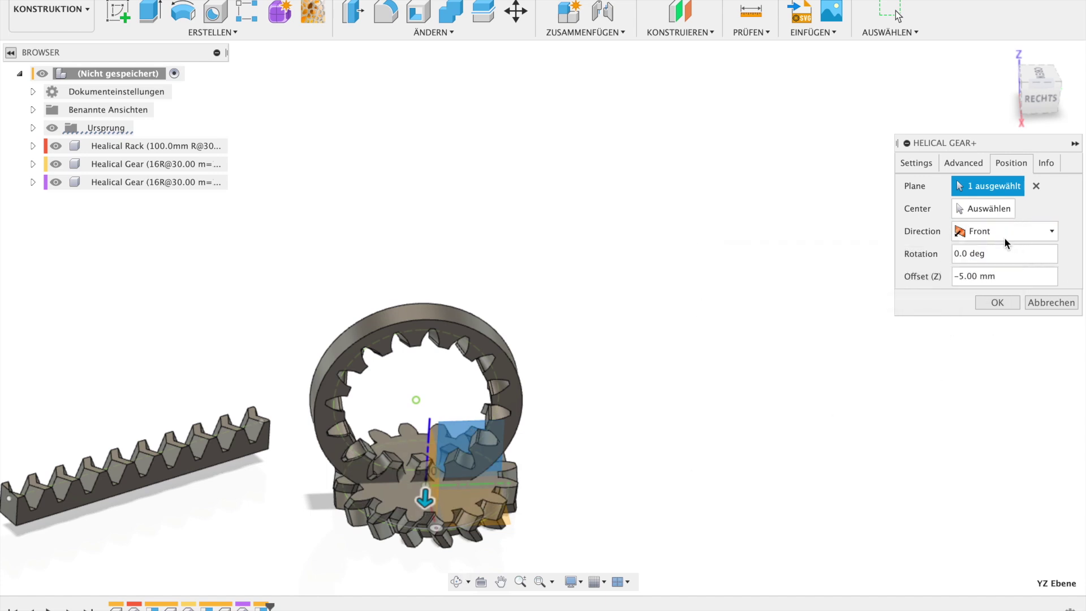
Step: Pick the gear's centre point with the Z offset raised to 15 mm
click(996, 210)
shift+middle_drag(620, 470, 632, 371)
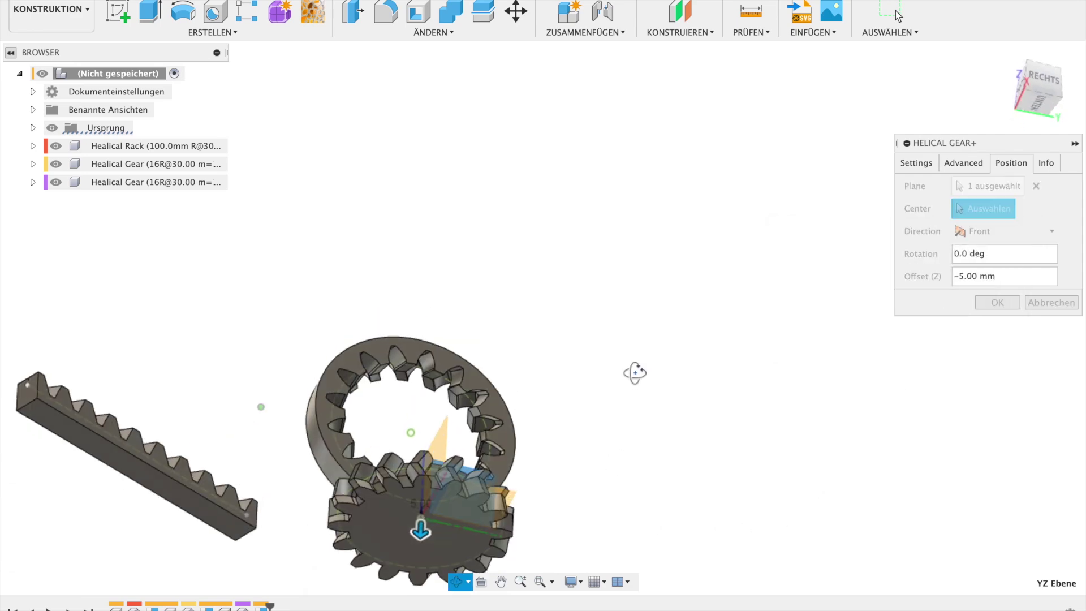
scroll(417, 524, up, 3)
scroll(417, 516, up, 4)
scroll(405, 494, up, 3)
scroll(406, 486, up, 3)
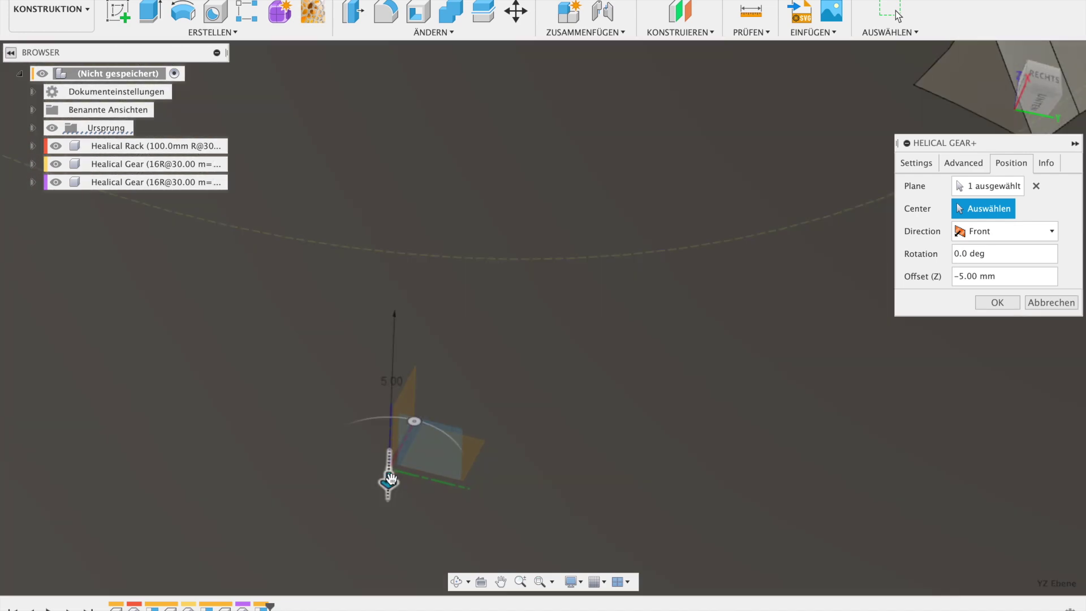
scroll(691, 420, down, 2)
scroll(627, 436, down, 3)
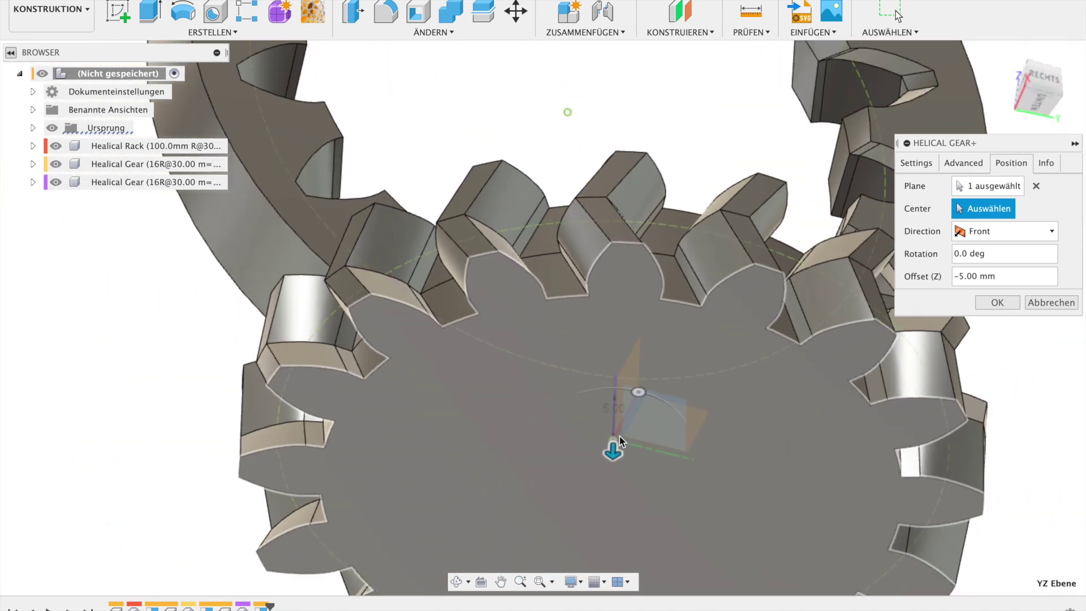
scroll(626, 436, down, 3)
drag(622, 453, 620, 441)
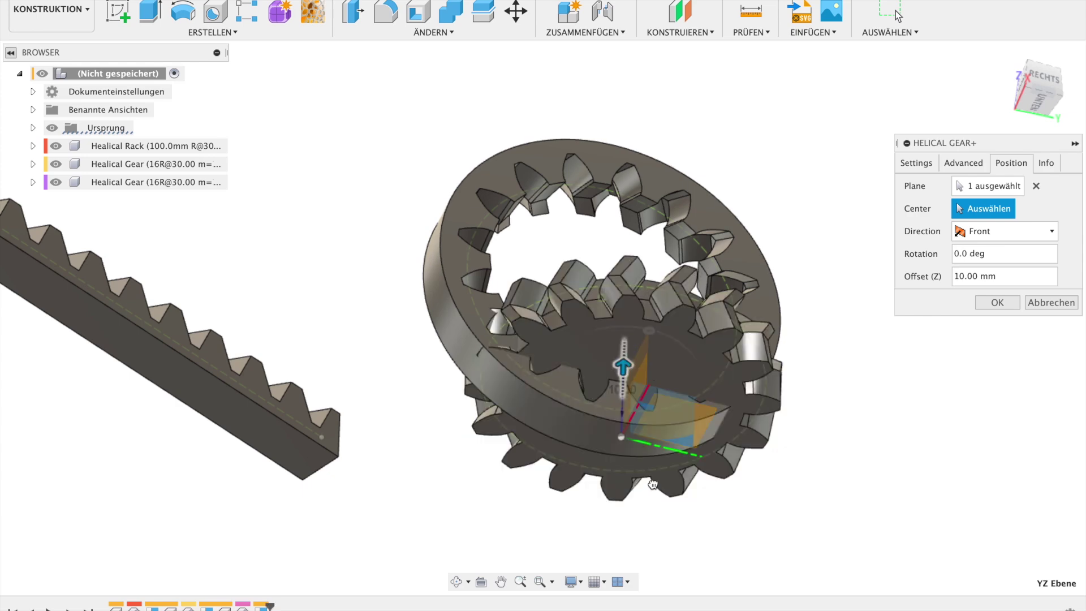
click(620, 438)
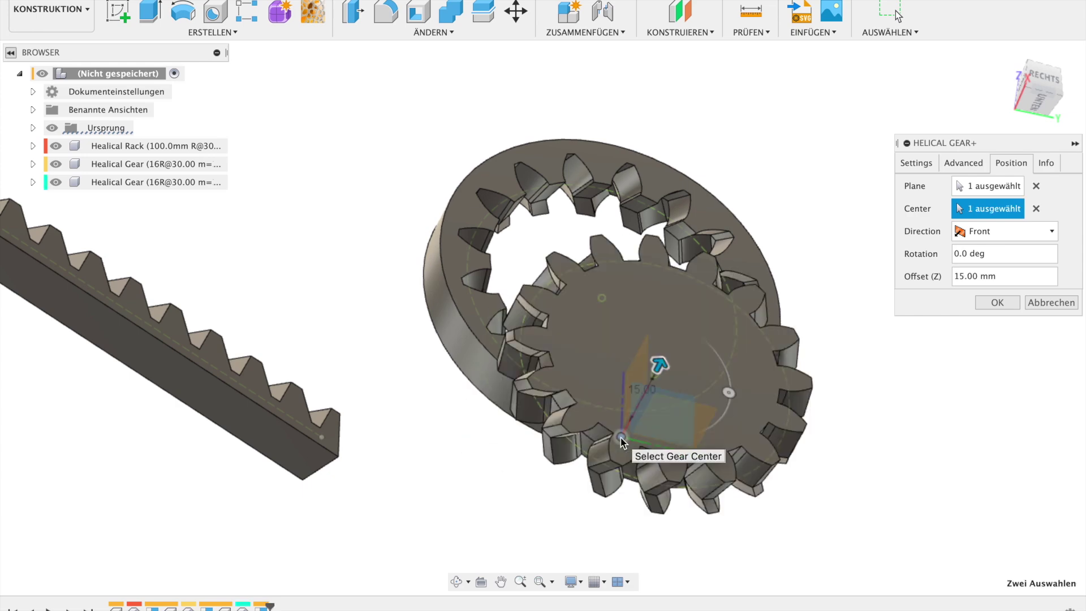
Step: Try a 10 mm offset, then return the gear's Z offset to 15 mm
shift+middle_drag(811, 460, 501, 452)
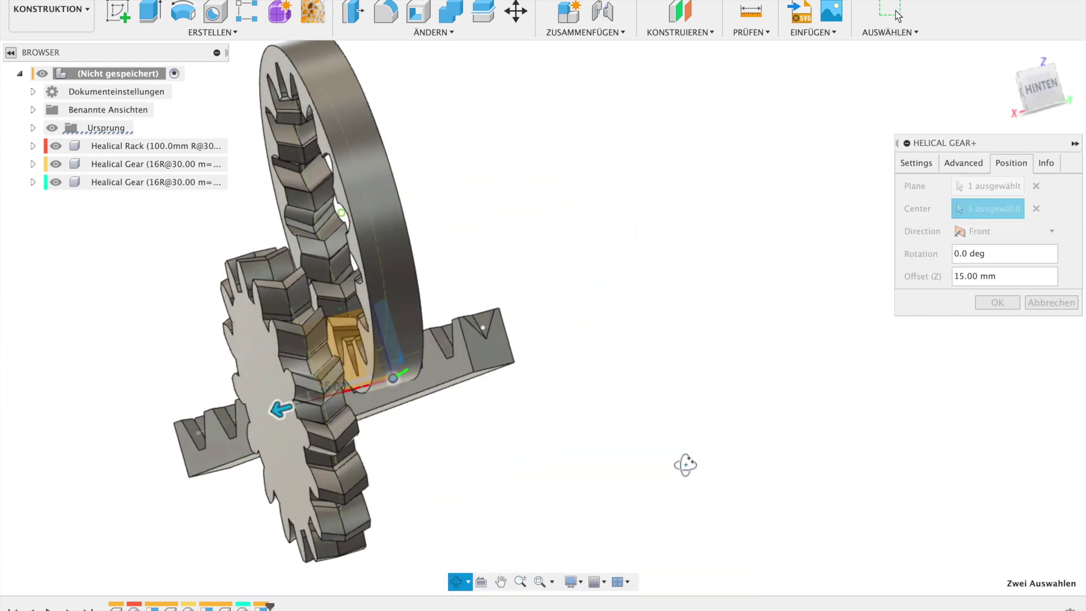
drag(258, 421, 466, 381)
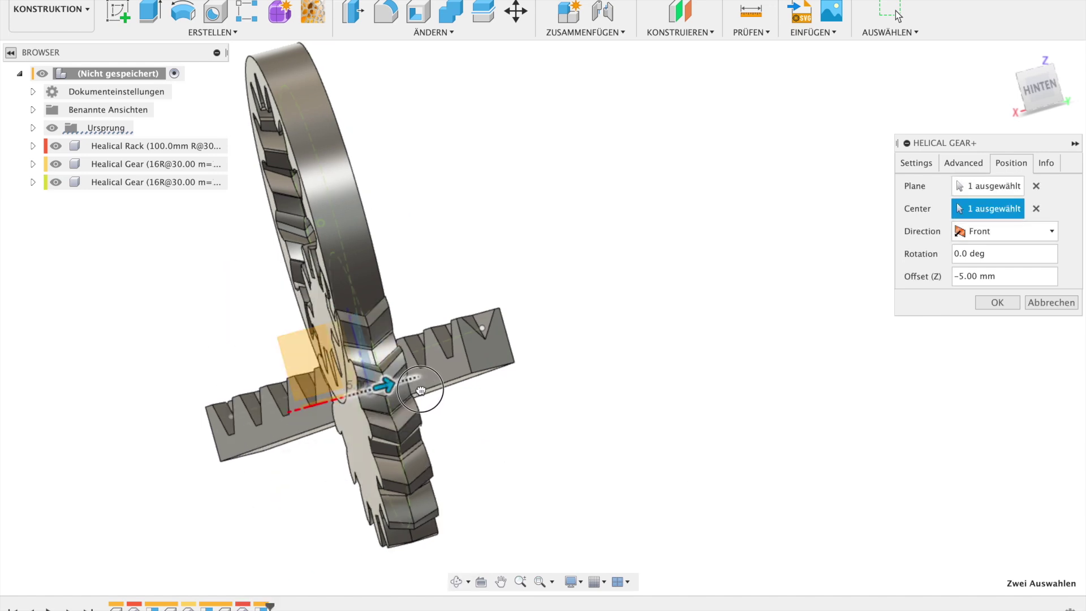
drag(466, 382, 256, 417)
shift+middle_drag(662, 357, 774, 362)
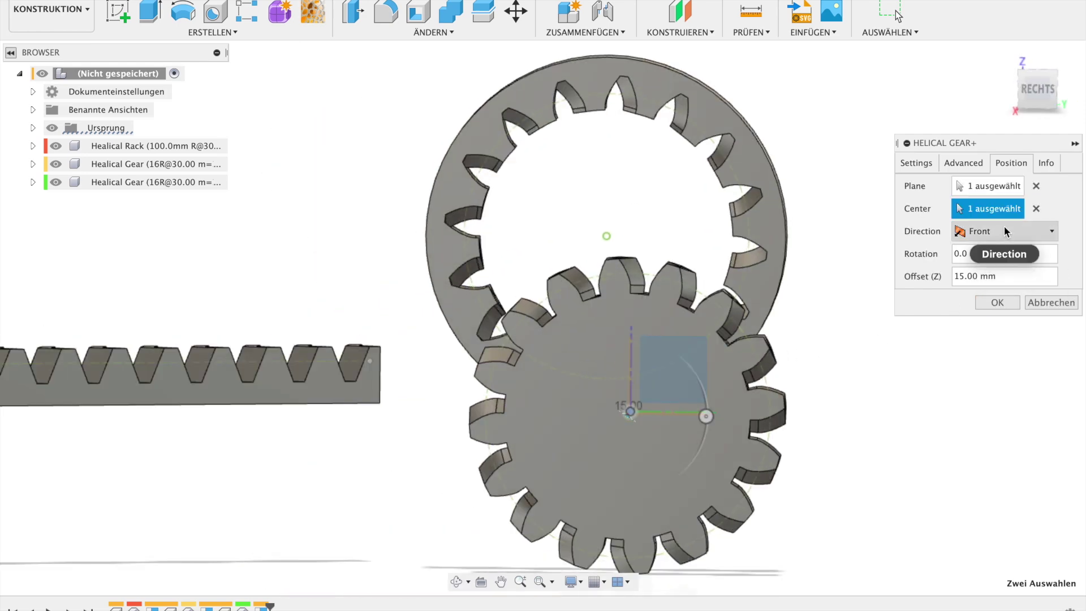
Step: Set the gear rotation to 30° and create the external helical gear
click(963, 255)
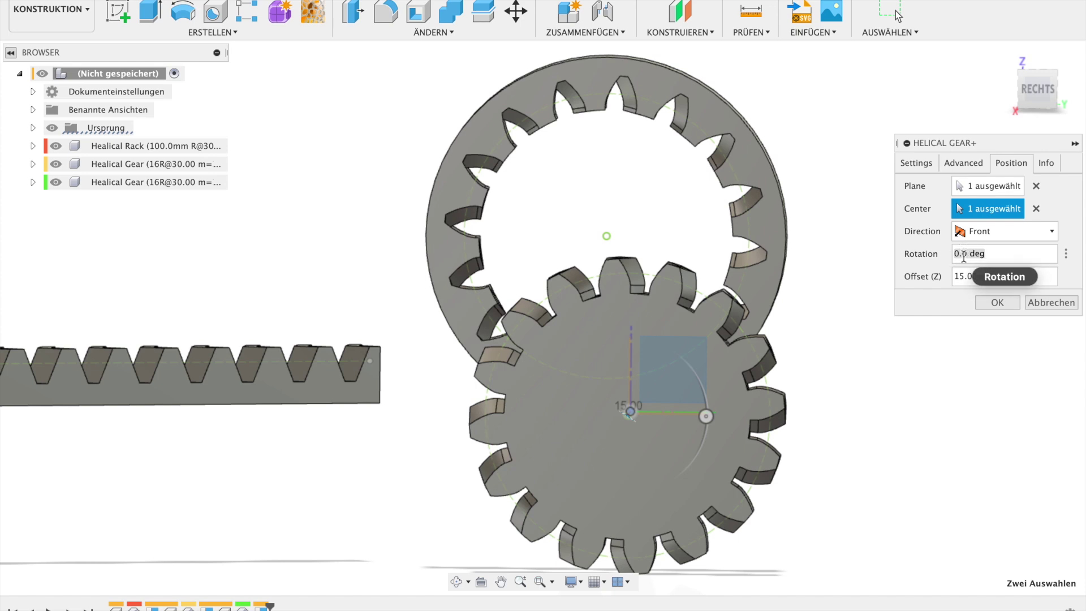
text(30)
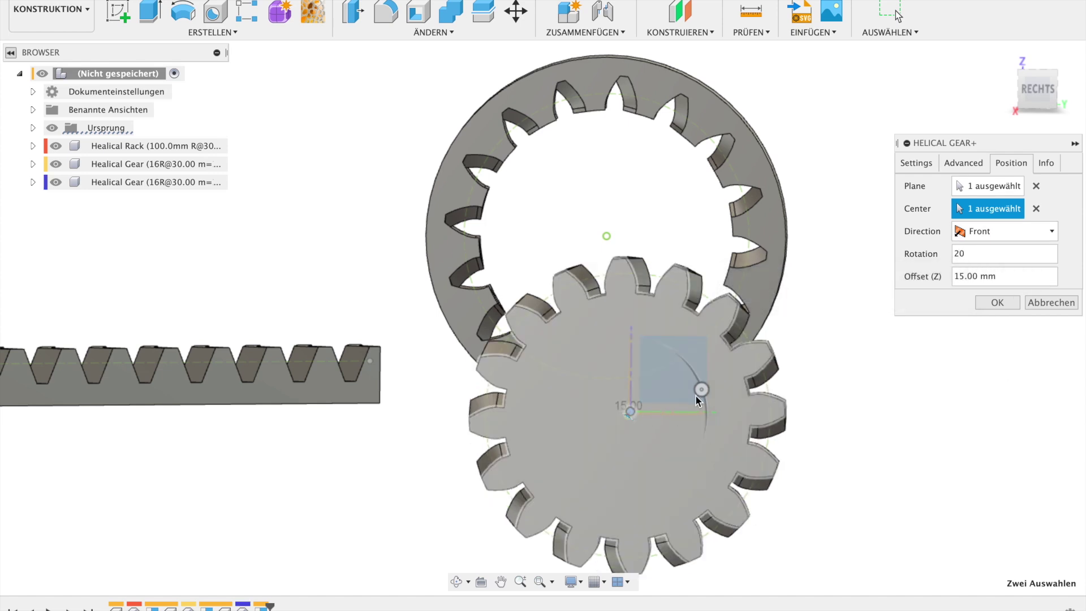
drag(700, 388, 644, 357)
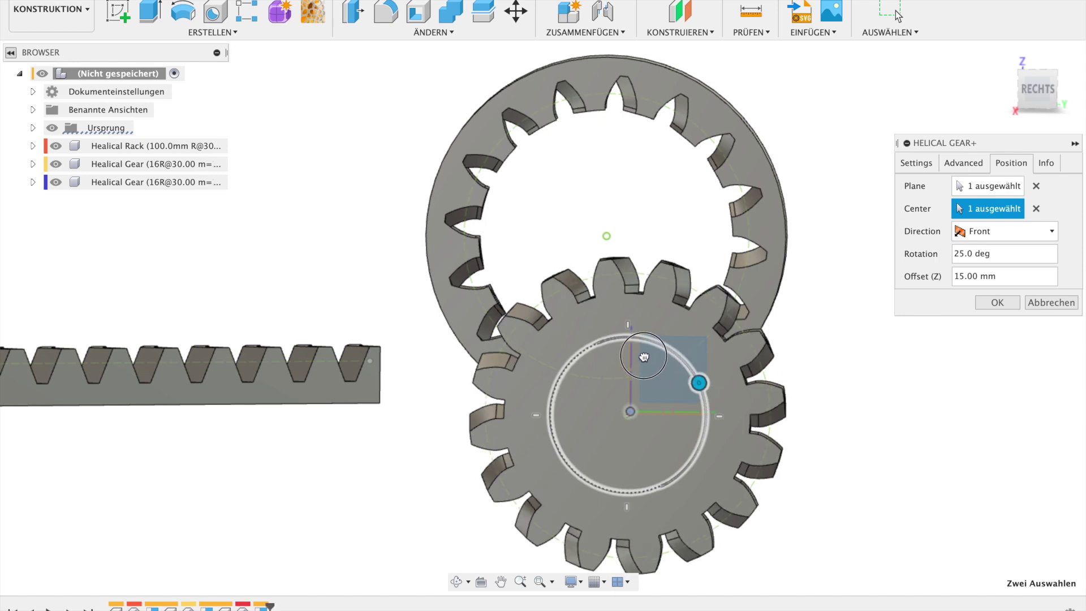
mouse_move(644, 357)
mouse_down()
mouse_move(684, 389)
mouse_move(695, 376)
mouse_up()
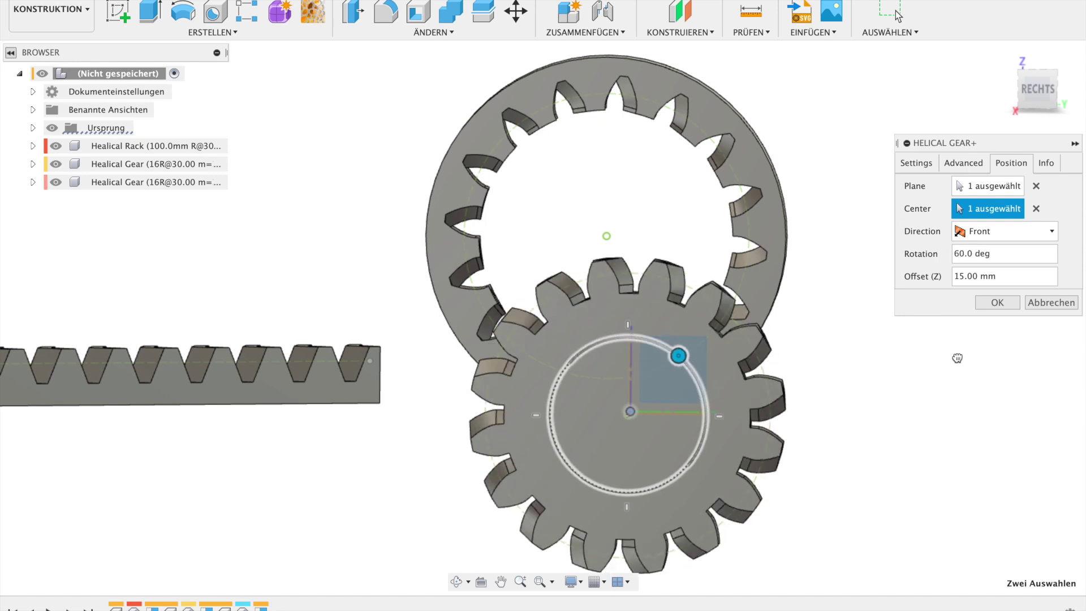
click(1011, 302)
mouse_move(824, 395)
shift+middle_down()
mouse_move(800, 468)
mouse_move(802, 408)
shift+middle_up()
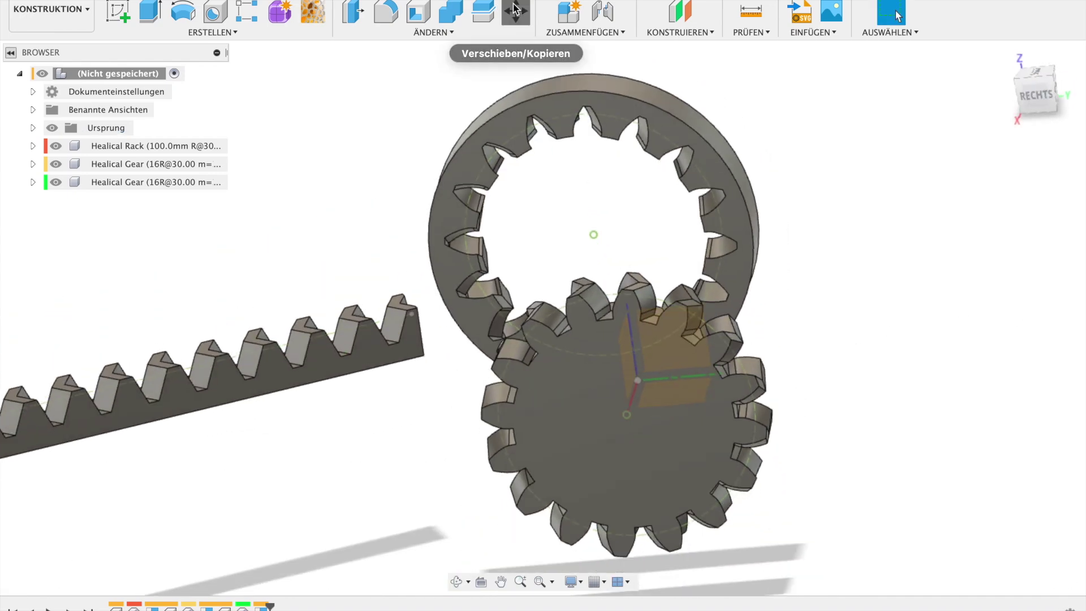
Step: Move the third helical gear 69.427 mm in X and −7.751 mm in Y, beside the ring gear
click(516, 17)
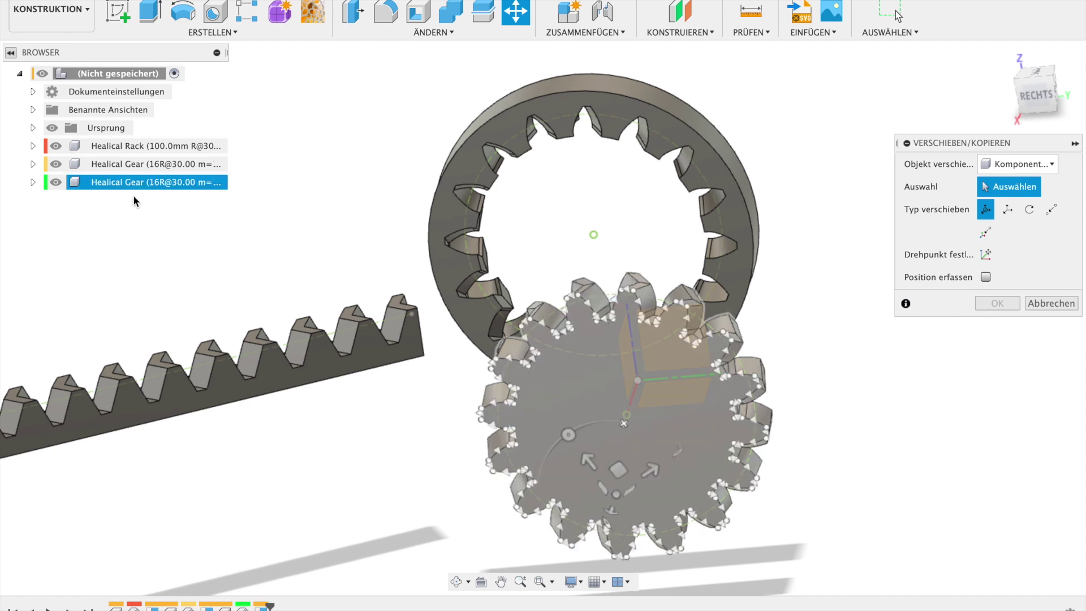
click(136, 181)
scroll(396, 292, down, 3)
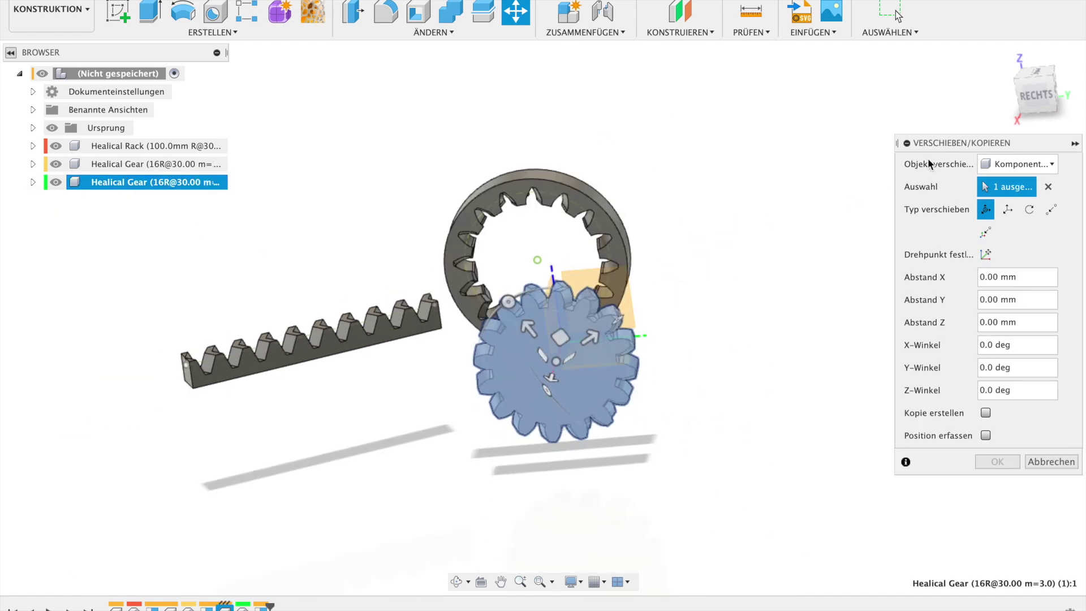
click(1027, 102)
mouse_move(534, 204)
mouse_down()
mouse_move(769, 198)
mouse_move(752, 221)
mouse_up()
mouse_move(752, 226)
shift+middle_down()
mouse_move(772, 380)
mouse_move(805, 361)
mouse_move(752, 347)
mouse_move(742, 417)
shift+middle_up()
click(990, 463)
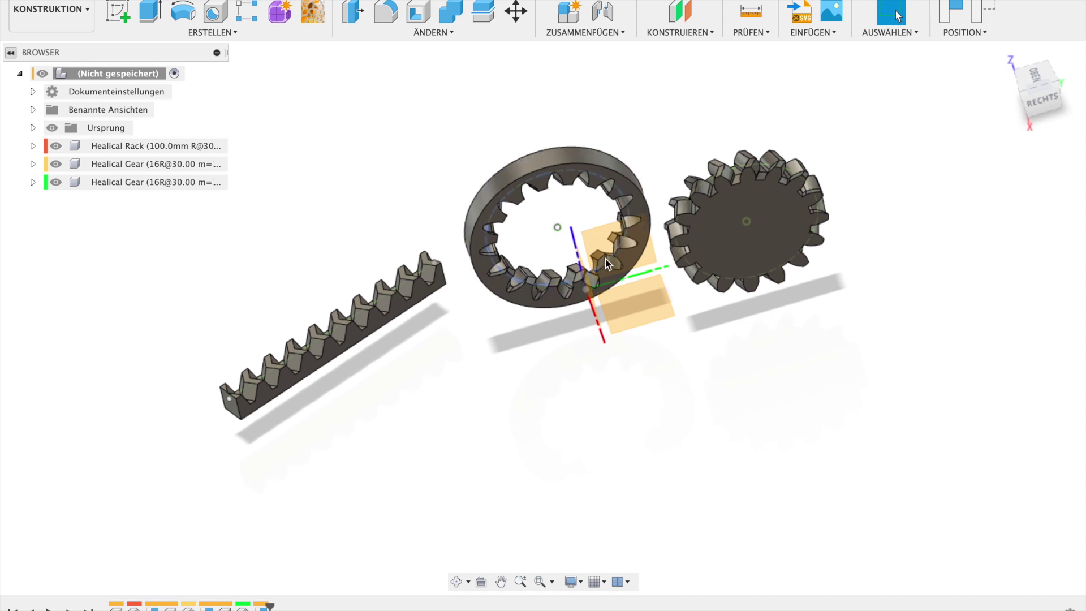
click(215, 32)
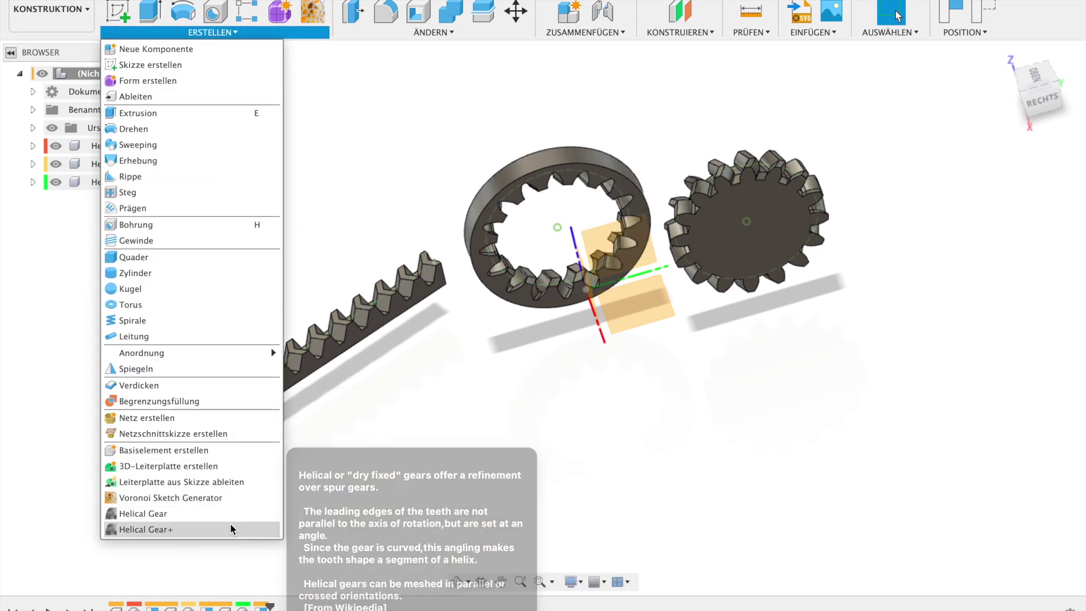
Step: Start a new Helical Gear+ and keep the Normal tooth standard in its advanced settings
click(230, 528)
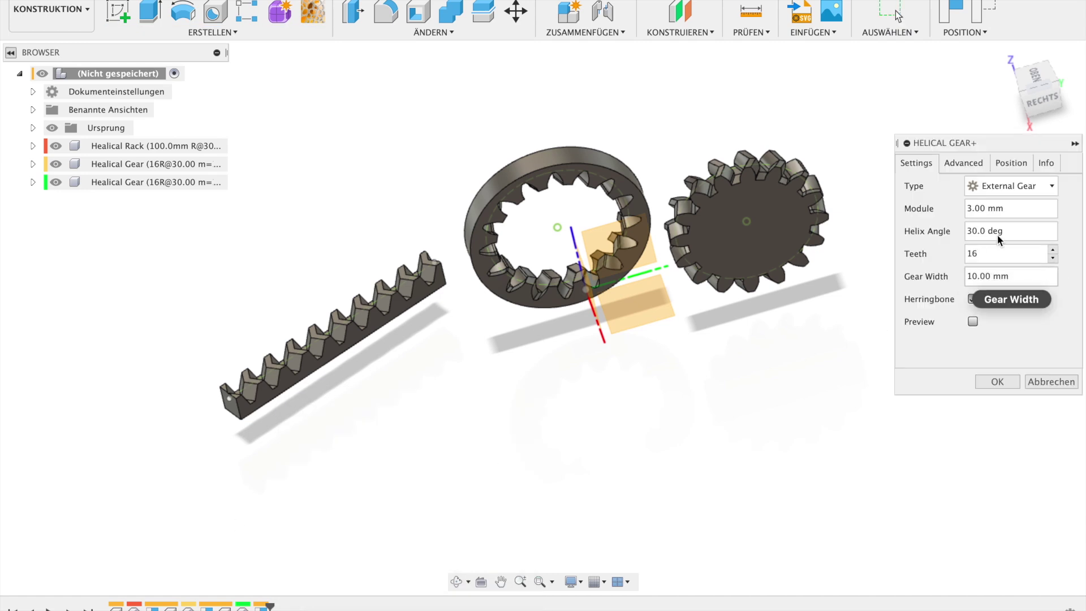
click(958, 164)
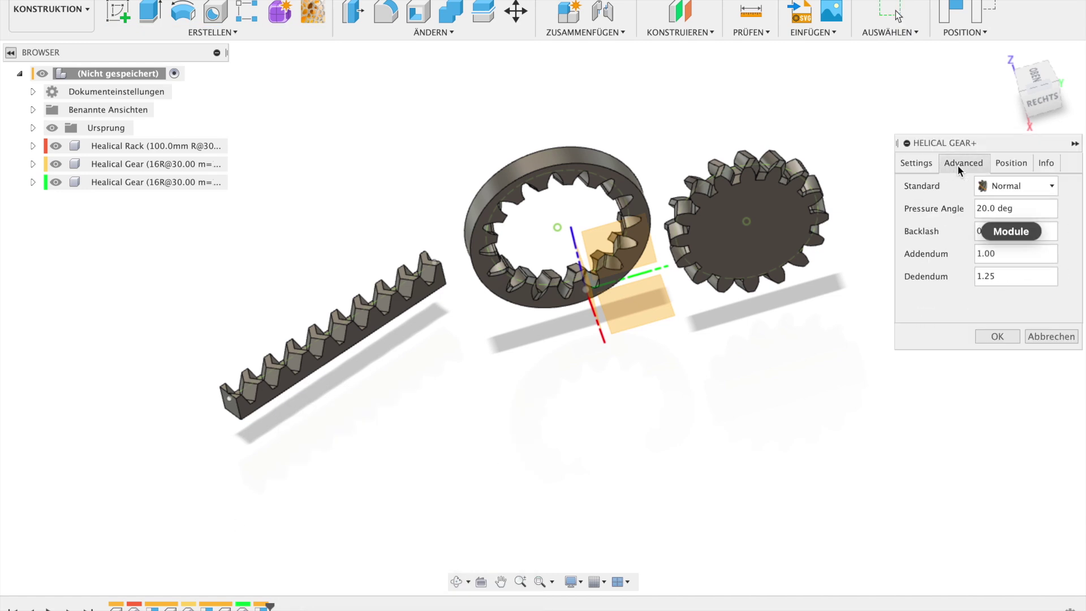
click(984, 185)
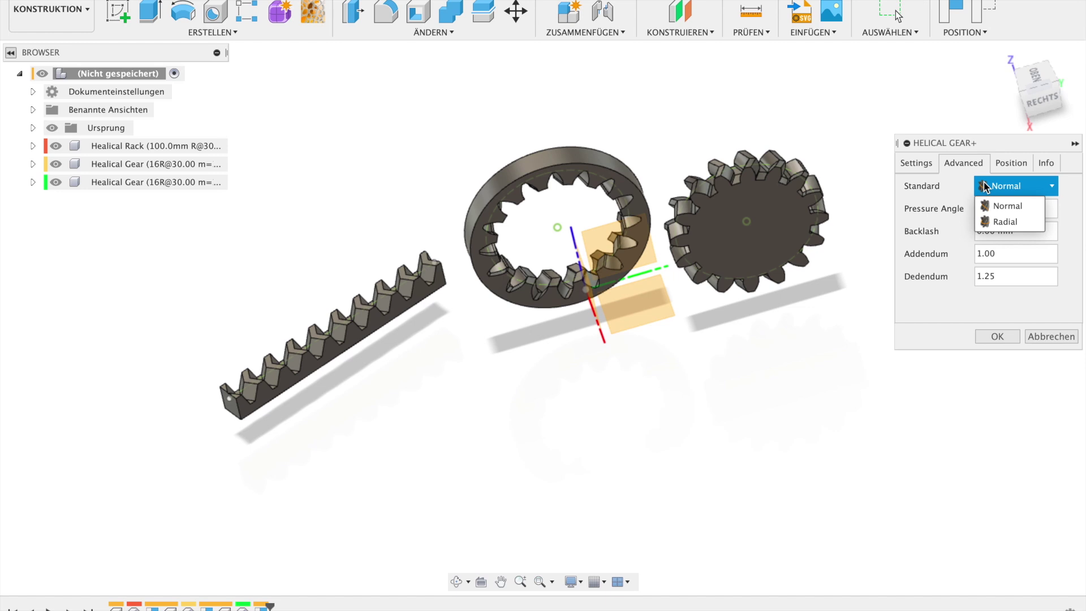
click(983, 182)
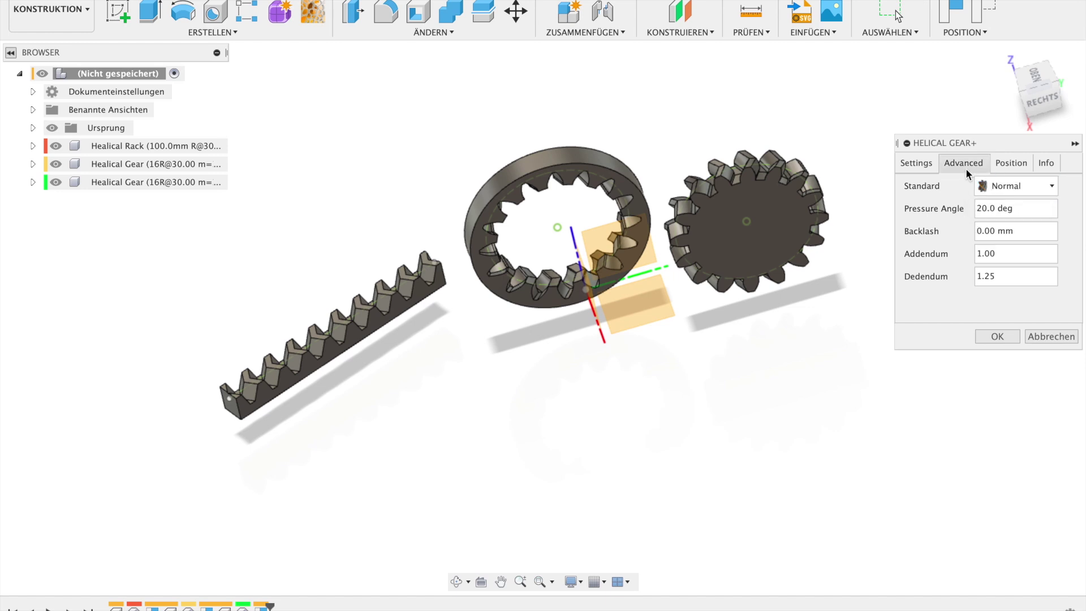
click(1010, 163)
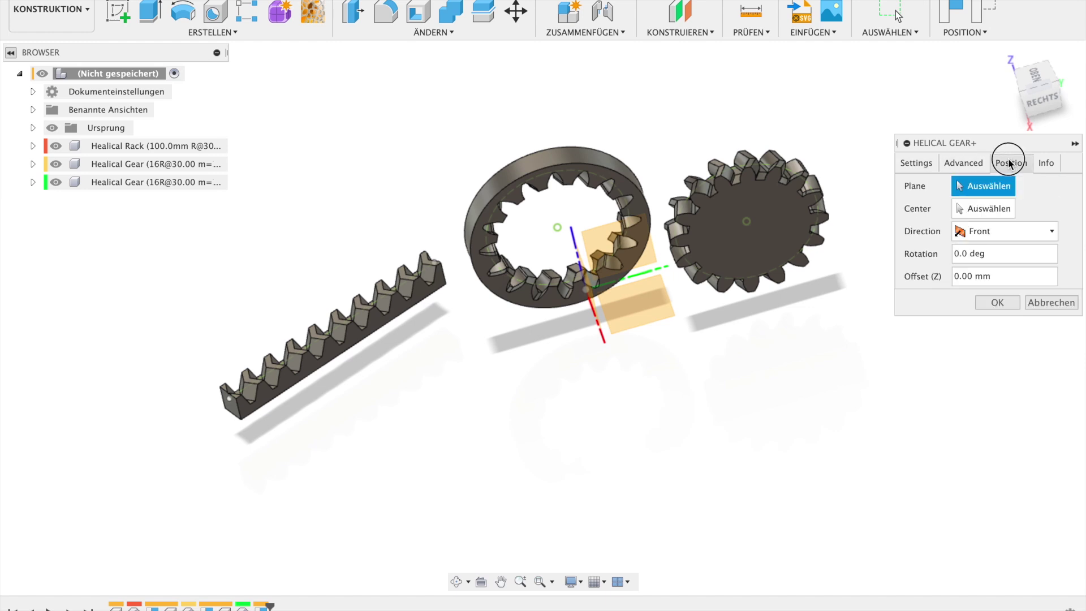
click(923, 163)
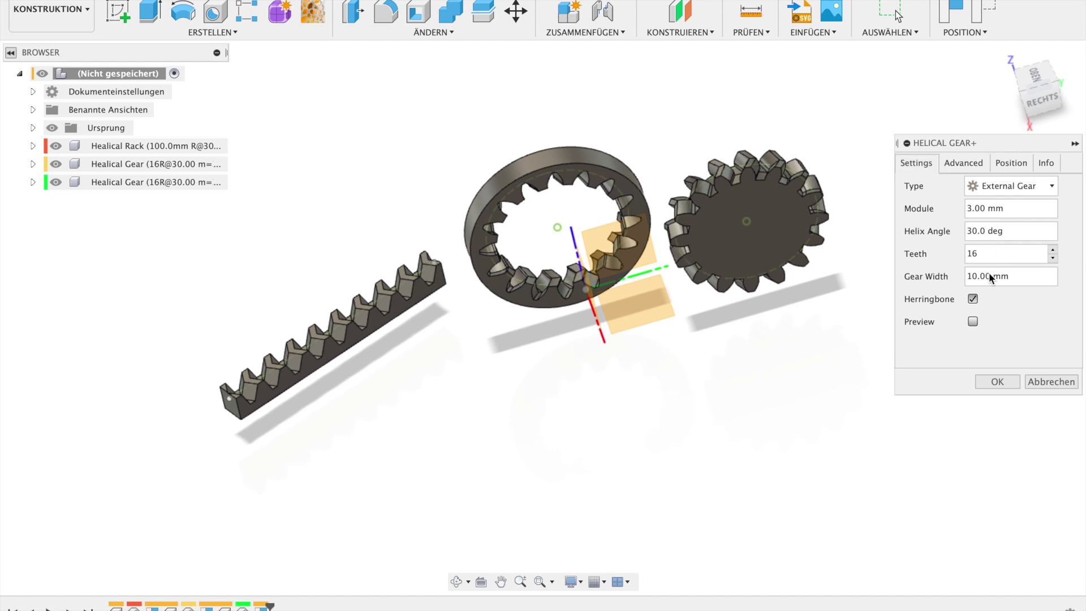
Step: Turn off herringbone, set the gear width to 100 mm and enable the preview
click(973, 298)
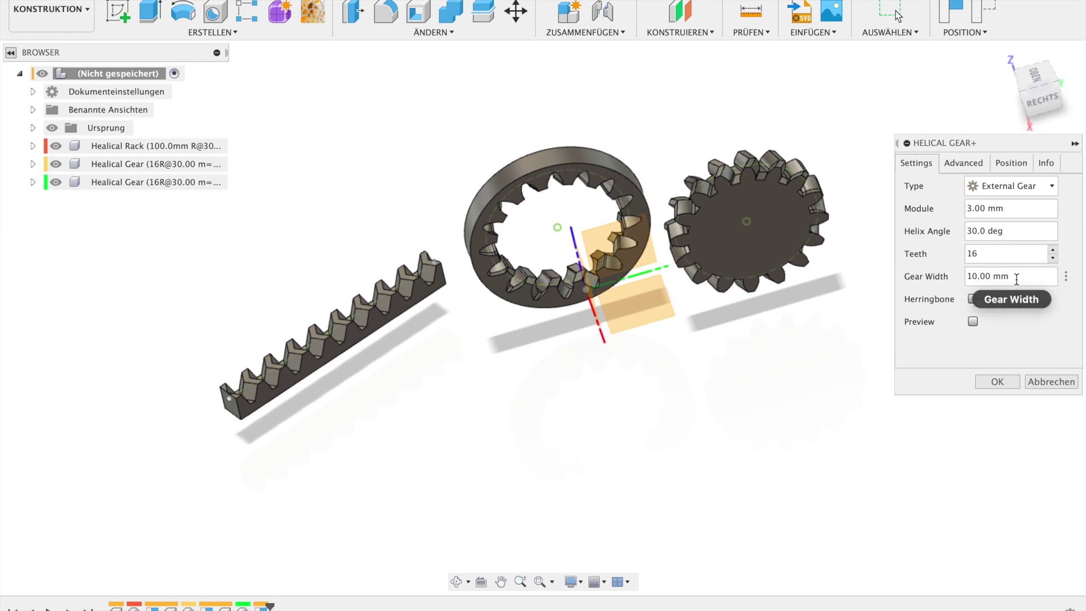
double_click(1016, 277)
triple_click(1016, 277)
text(100 mm)
click(973, 322)
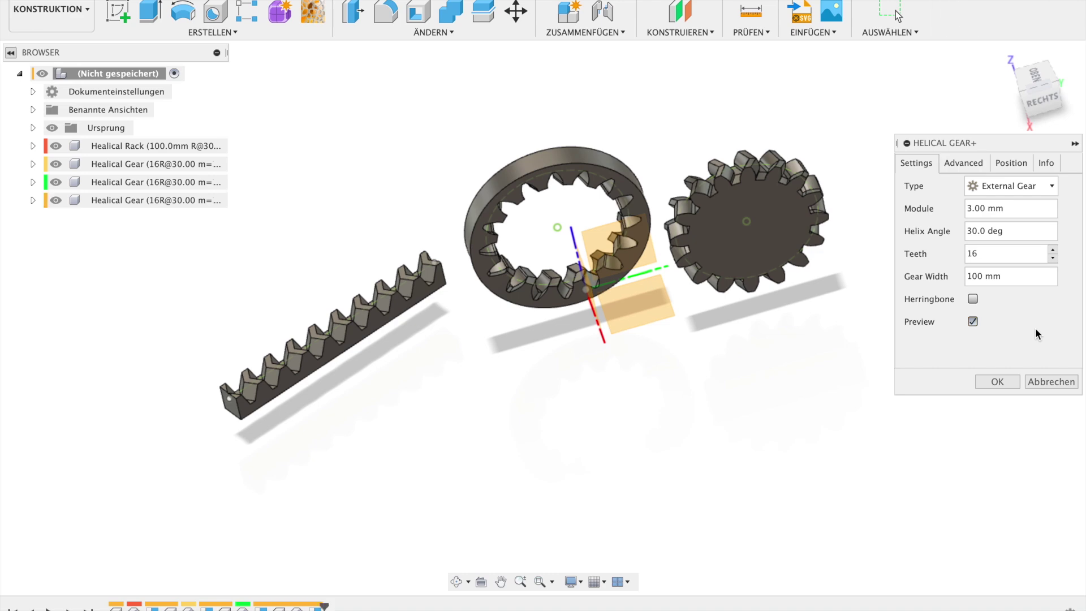
Step: Inspect the 100 mm gear preview and create the 16-tooth gear at 0 mm offset, 0° rotation
mouse_move(679, 204)
shift+middle_down()
mouse_move(1002, 195)
mouse_move(950, 226)
mouse_move(623, 227)
shift+middle_up()
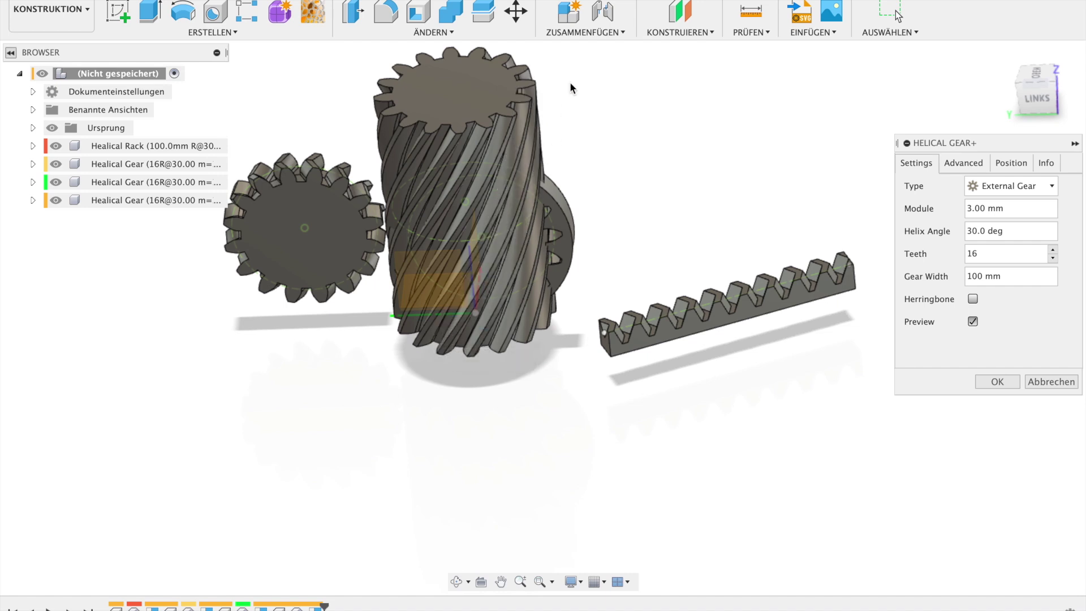
mouse_move(524, 392)
shift+middle_down()
mouse_move(390, 354)
mouse_move(478, 358)
mouse_move(416, 317)
shift+middle_up()
mouse_move(589, 279)
shift+middle_down()
mouse_move(699, 367)
mouse_move(666, 364)
mouse_move(662, 347)
mouse_move(571, 339)
mouse_move(486, 378)
mouse_move(509, 473)
mouse_move(566, 361)
mouse_move(613, 339)
mouse_move(647, 345)
mouse_move(653, 320)
mouse_move(626, 307)
mouse_move(599, 328)
mouse_move(599, 342)
shift+middle_up()
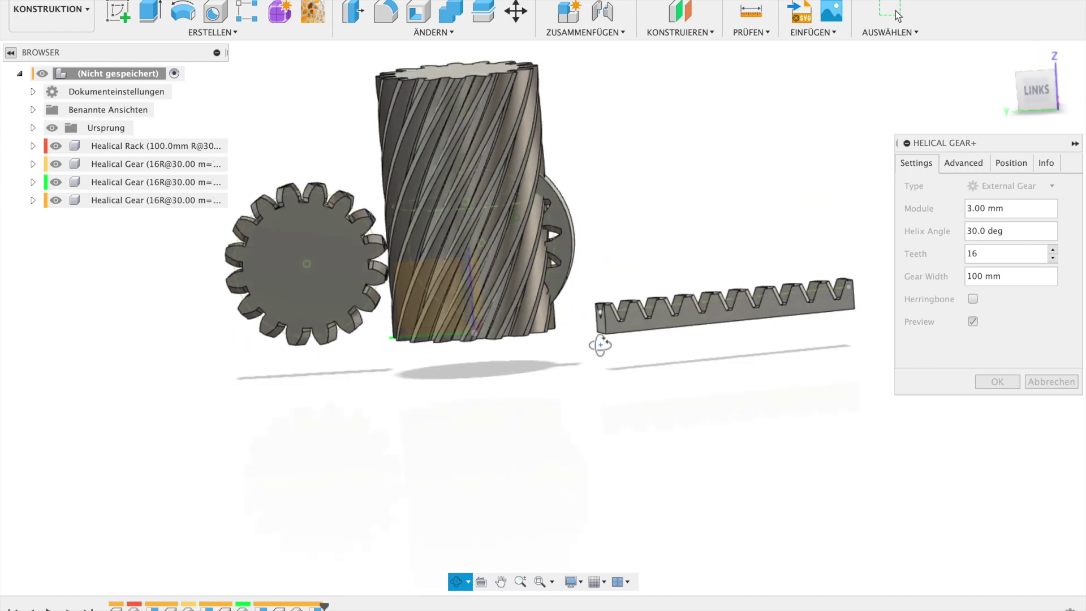
click(1000, 164)
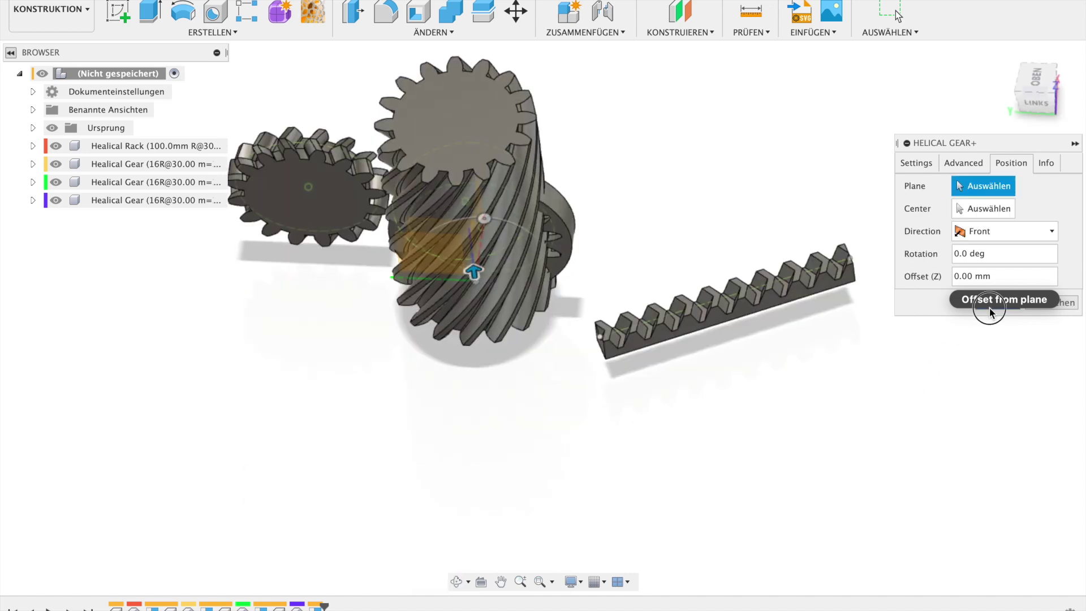
click(989, 308)
click(515, 17)
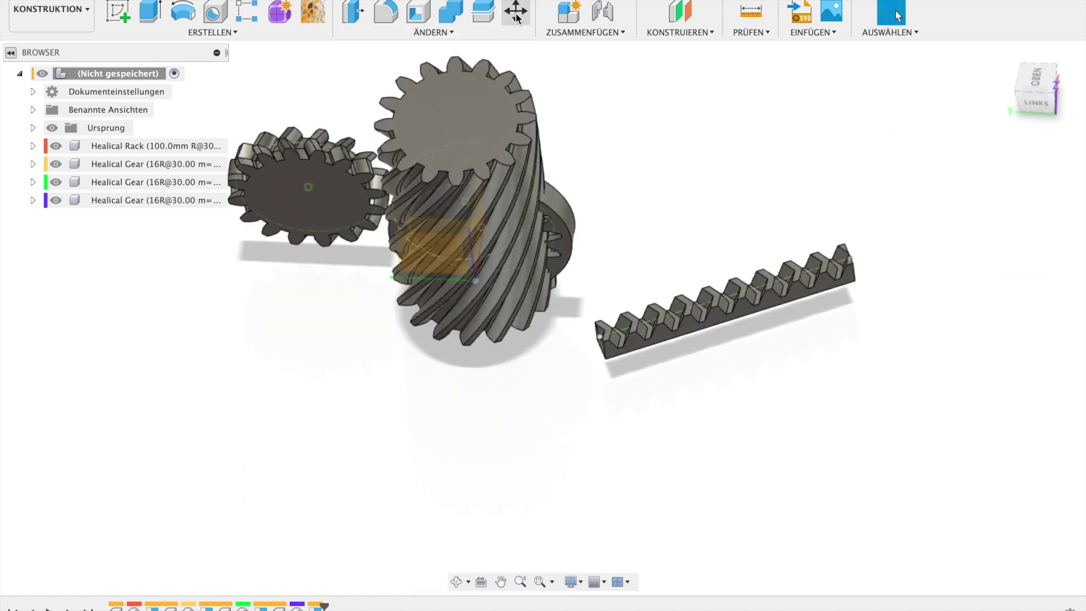
Step: Move the tall helical gear 130.215 mm in Y and −28.269 mm in Z, left of the others
click(207, 201)
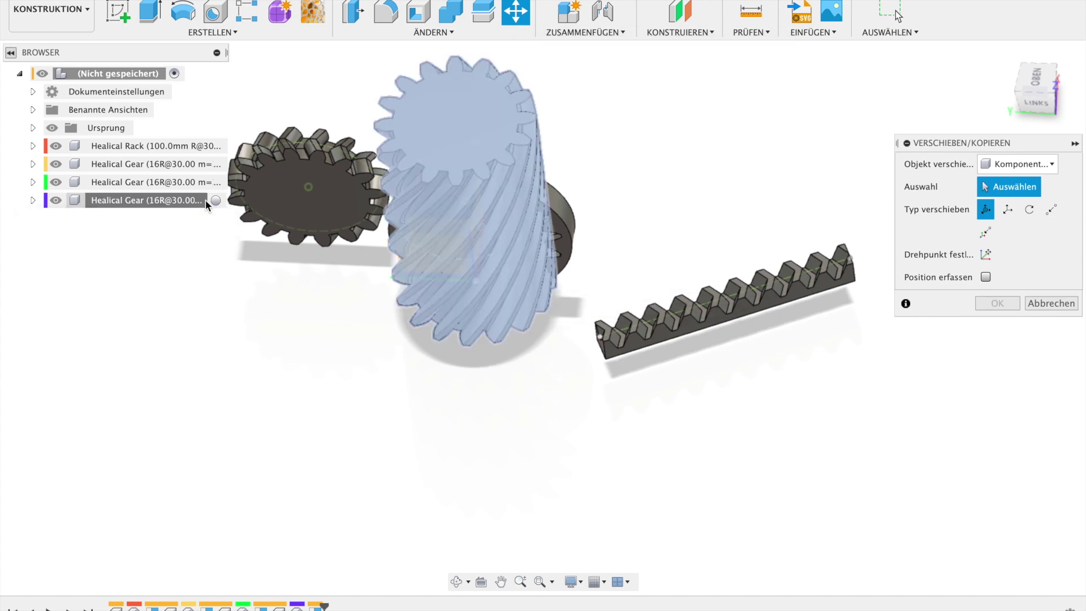
mouse_move(447, 186)
mouse_down()
mouse_move(120, 226)
mouse_move(112, 218)
mouse_up()
click(1012, 464)
mouse_move(700, 454)
shift+middle_down()
mouse_move(639, 432)
mouse_move(586, 383)
mouse_move(782, 368)
shift+middle_up()
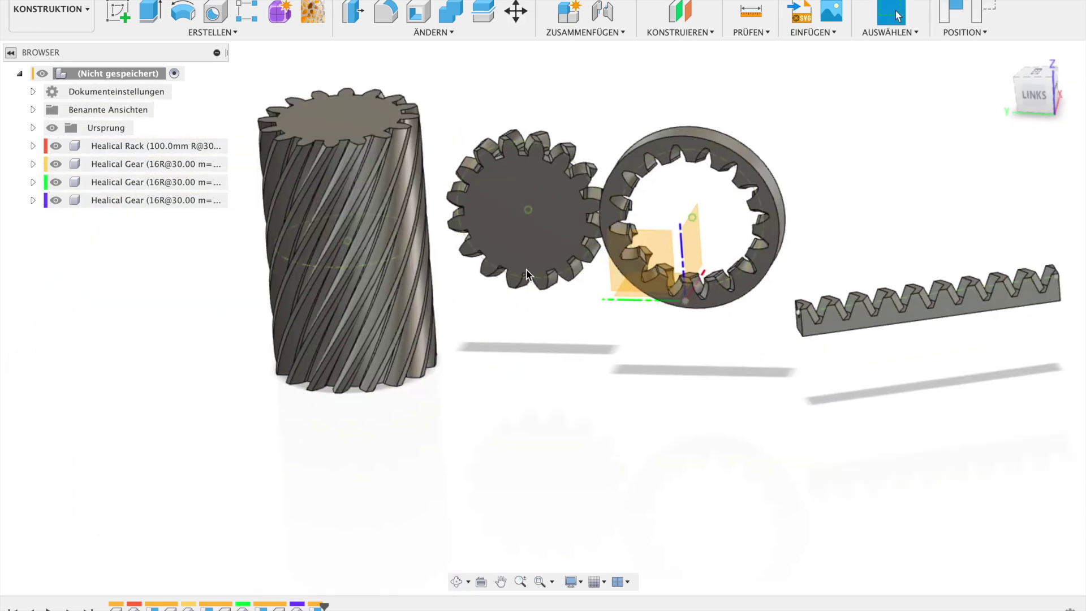
scroll(536, 289, up, 2)
scroll(526, 257, down, 2)
mouse_move(571, 339)
middle_down()
mouse_move(571, 412)
mouse_move(560, 373)
middle_up()
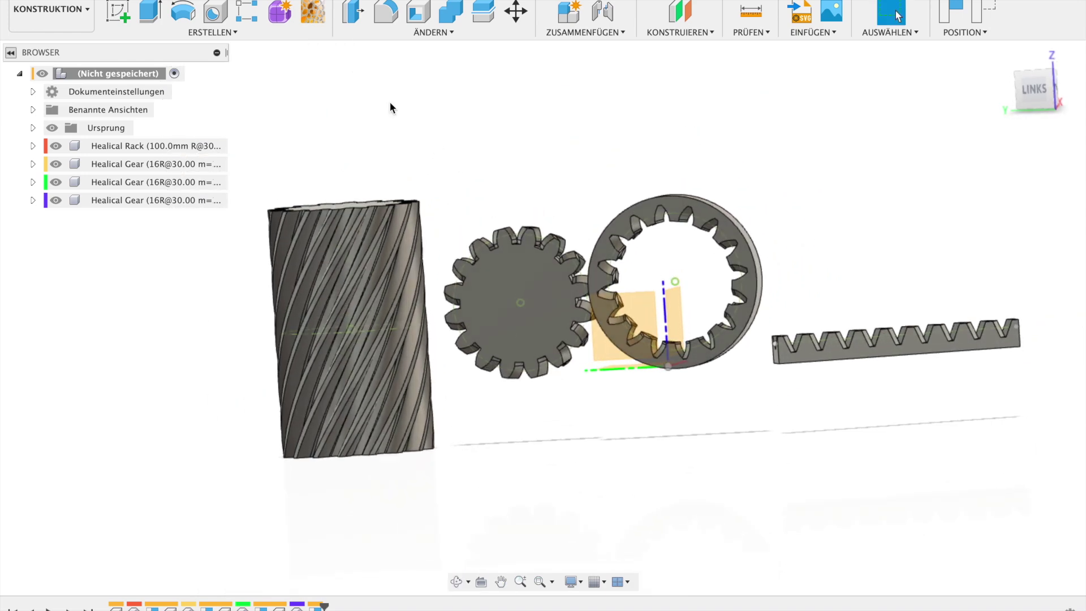
click(233, 33)
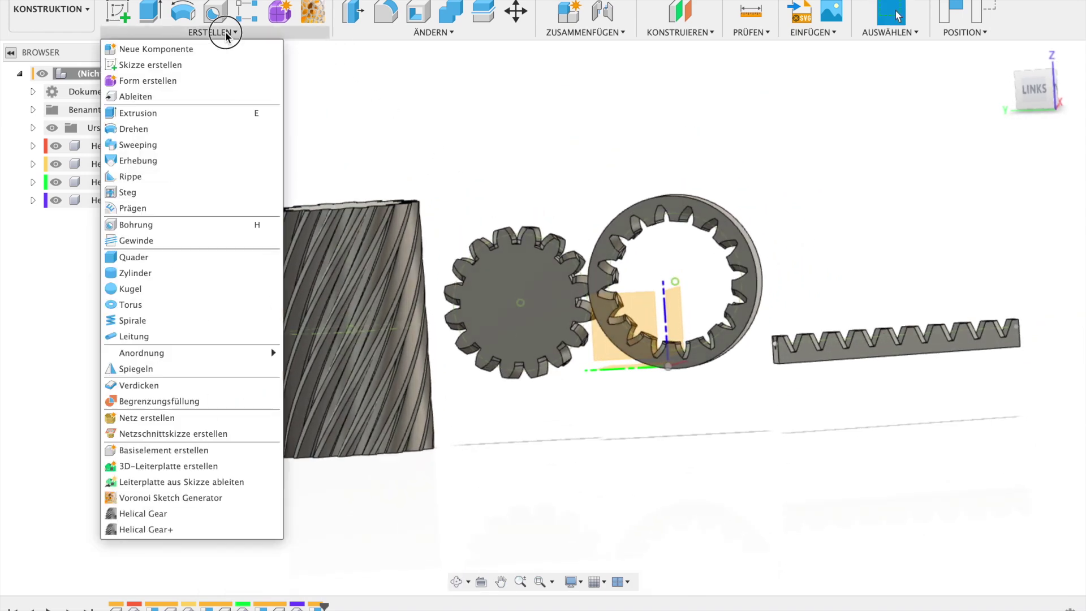
click(381, 138)
click(362, 3)
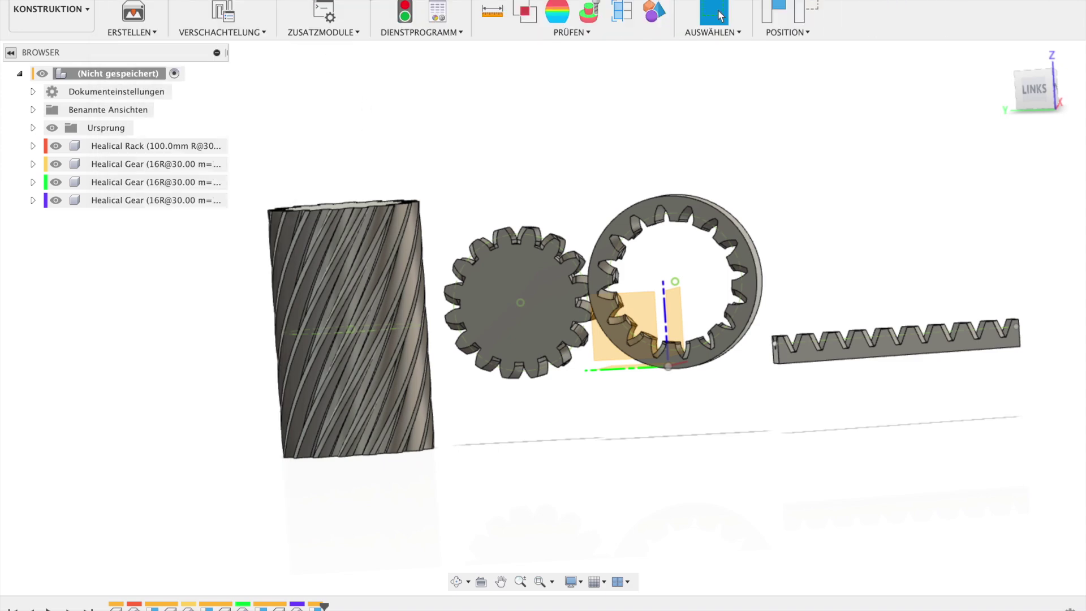
click(357, 21)
click(347, 49)
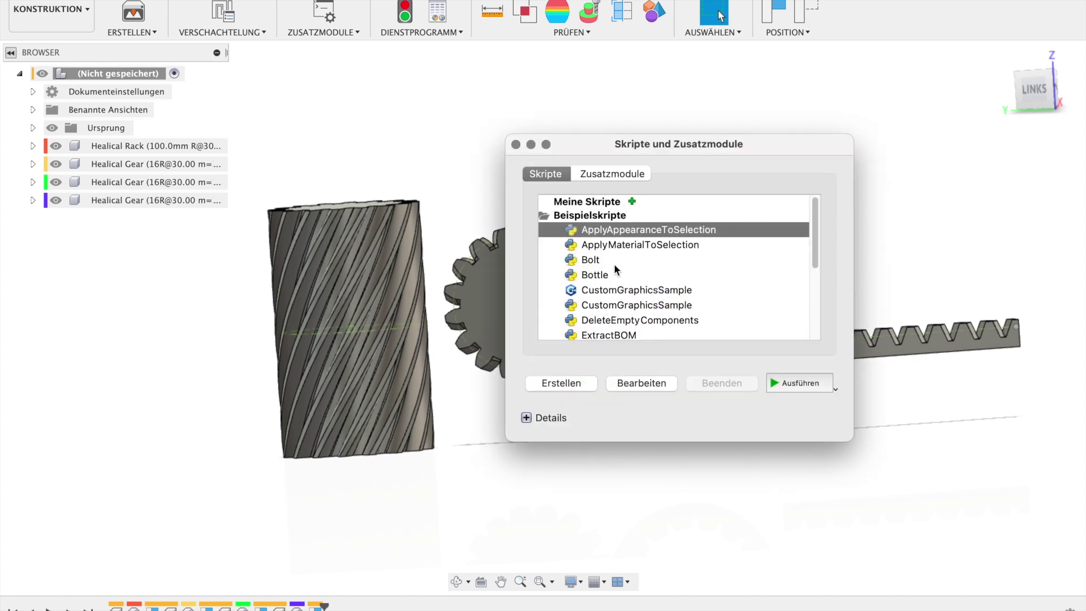
scroll(615, 268, down, 5)
click(613, 311)
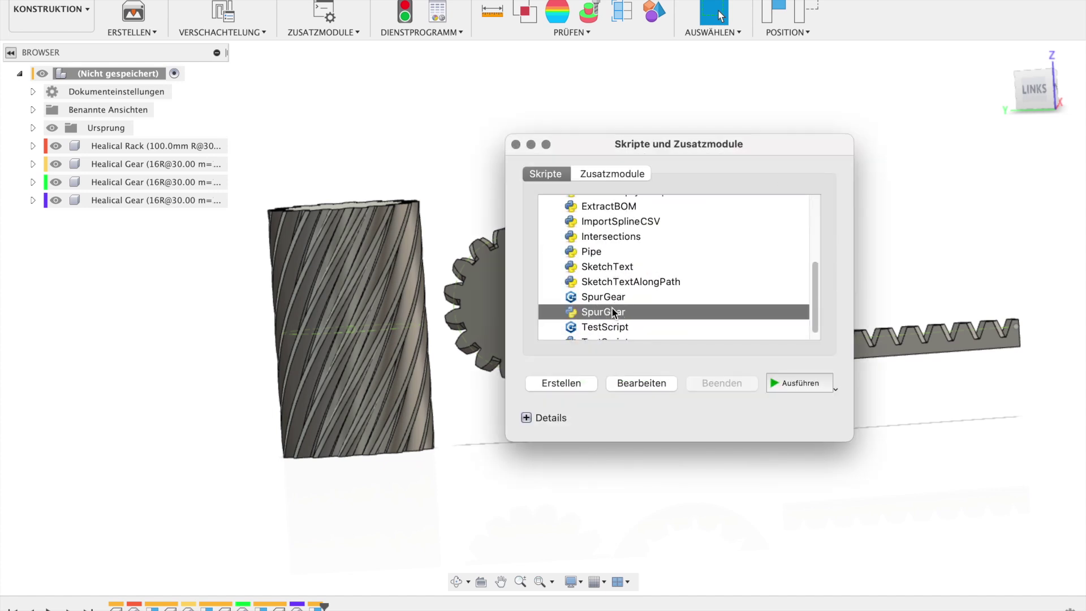
click(784, 381)
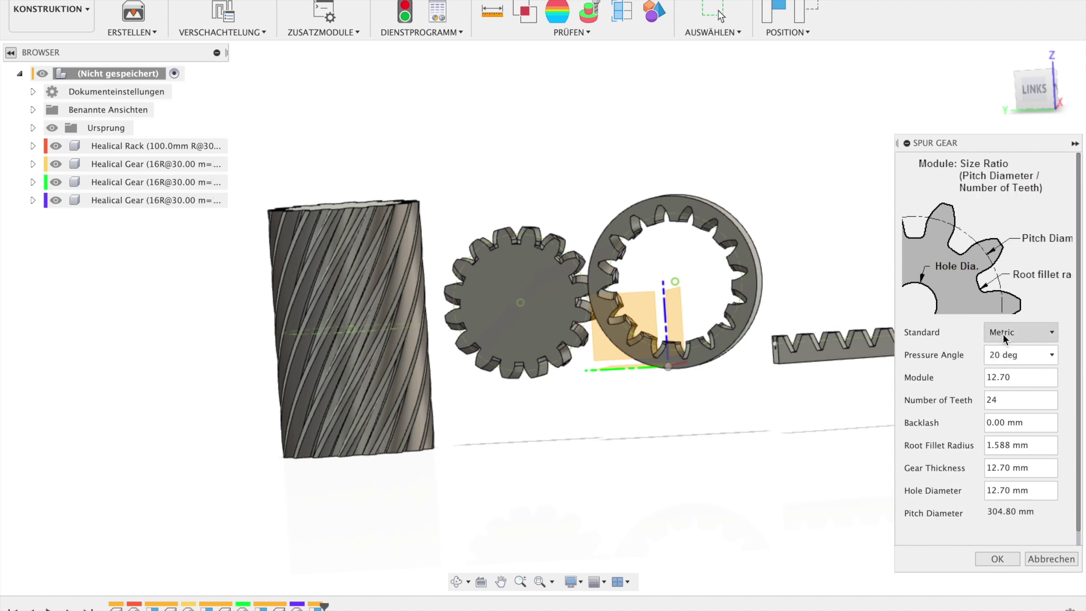
scroll(997, 367, down, 1)
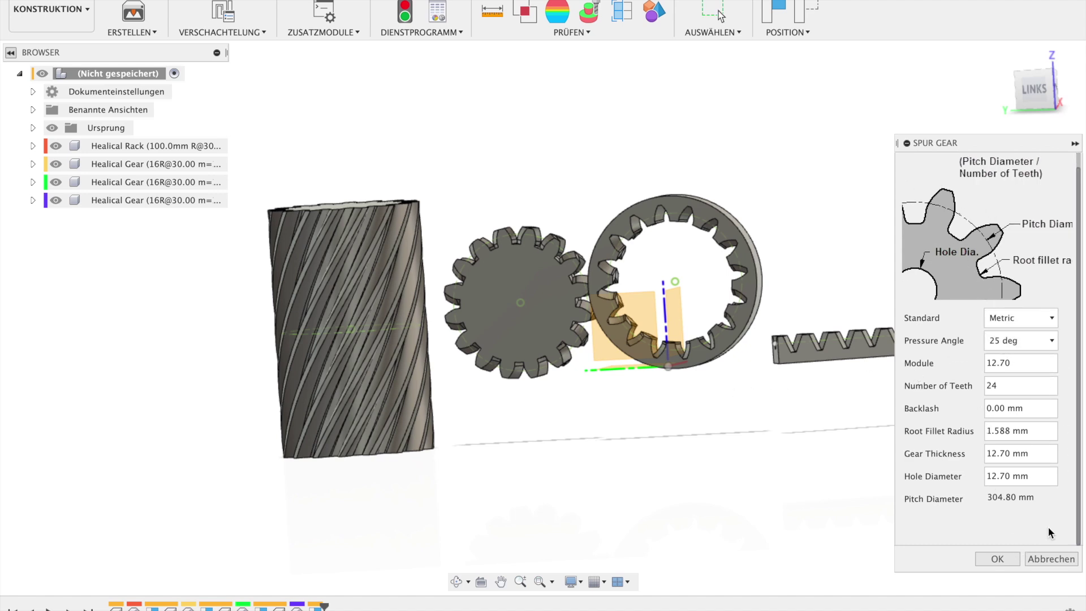
shift+middle_drag(574, 307, 601, 416)
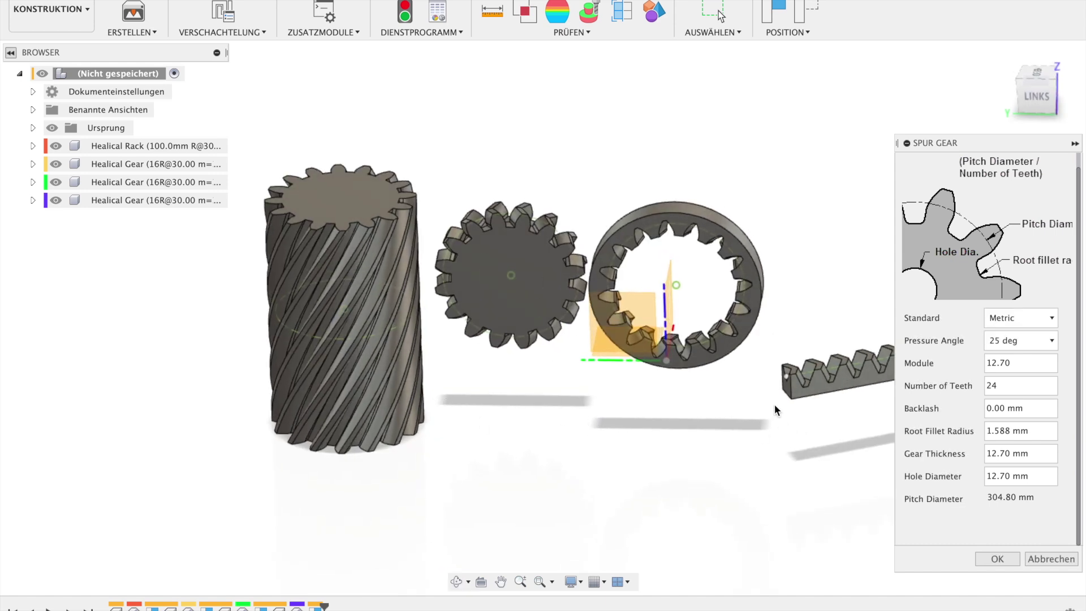
click(1050, 563)
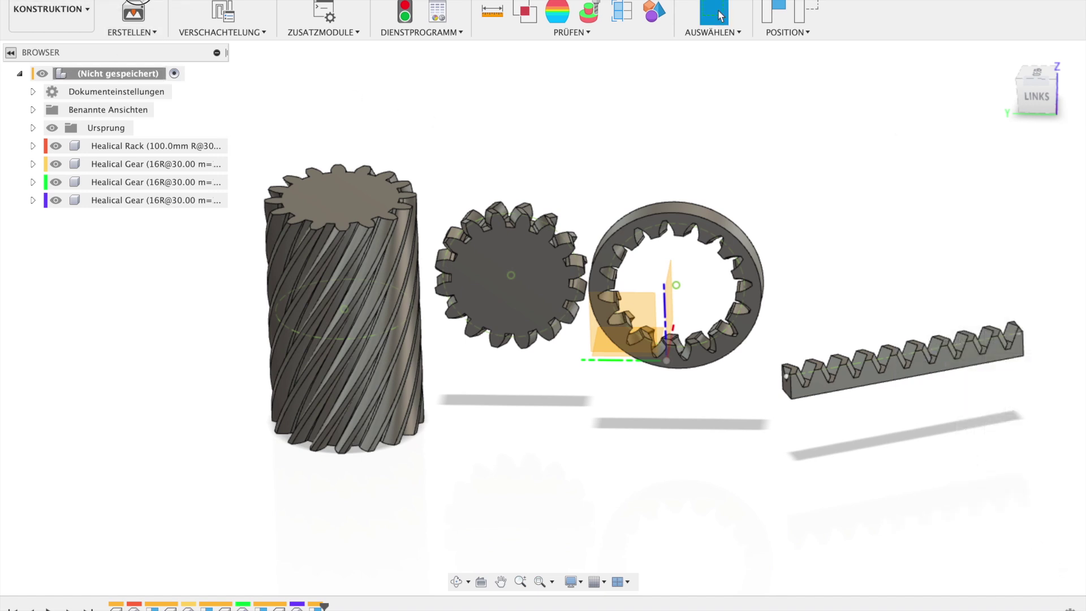
click(139, 3)
right_click(523, 167)
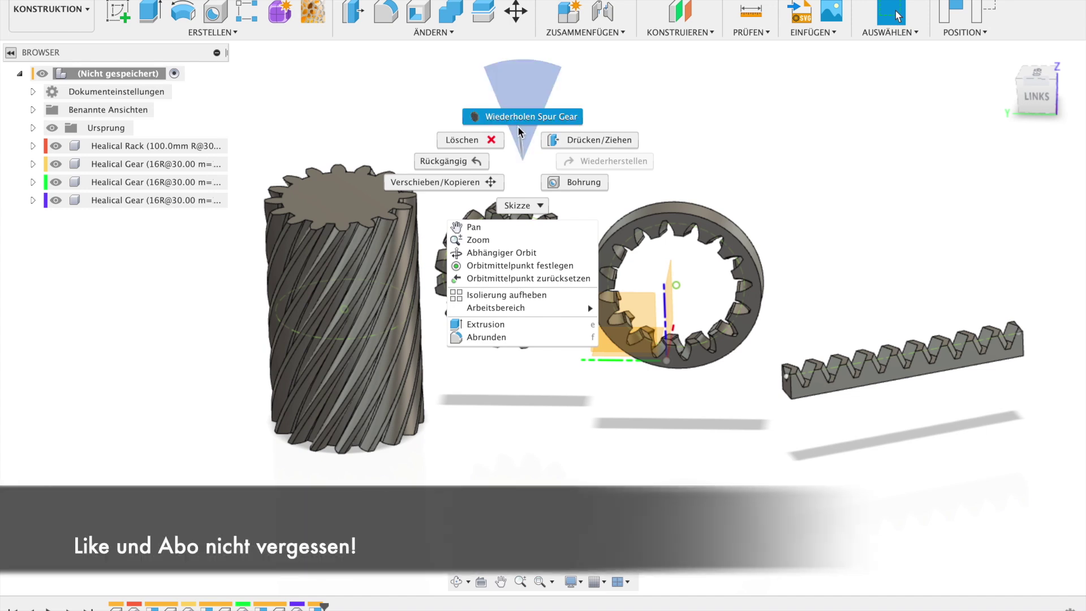
Step: Review Helical Gear's Normal System standard and computed parameters, cancel it, and switch to Helical Gear+
key(Escape)
click(223, 32)
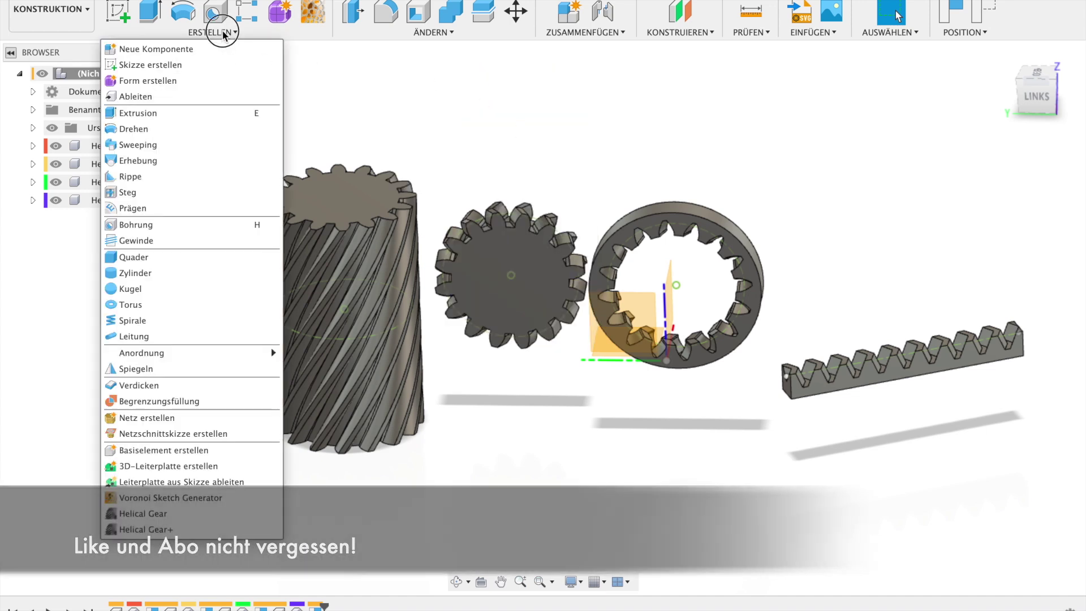
mouse_move(142, 514)
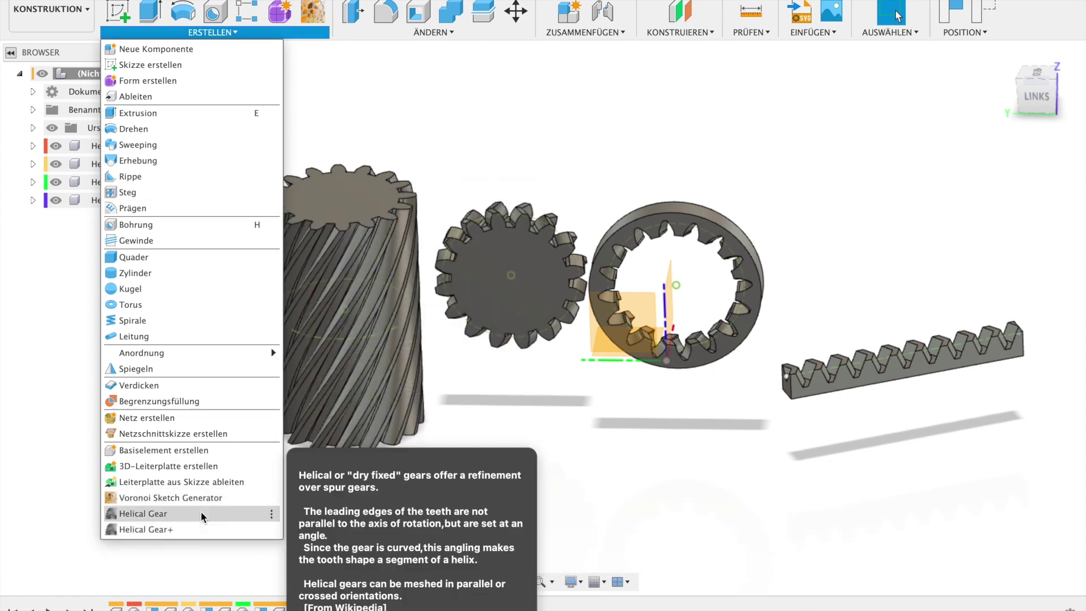
click(202, 514)
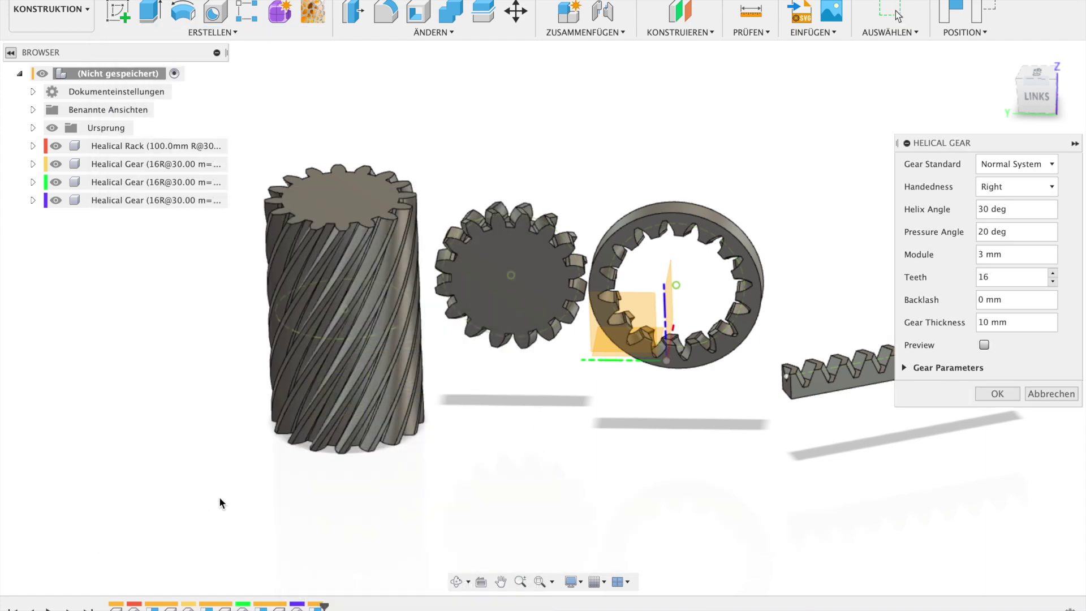
click(1003, 159)
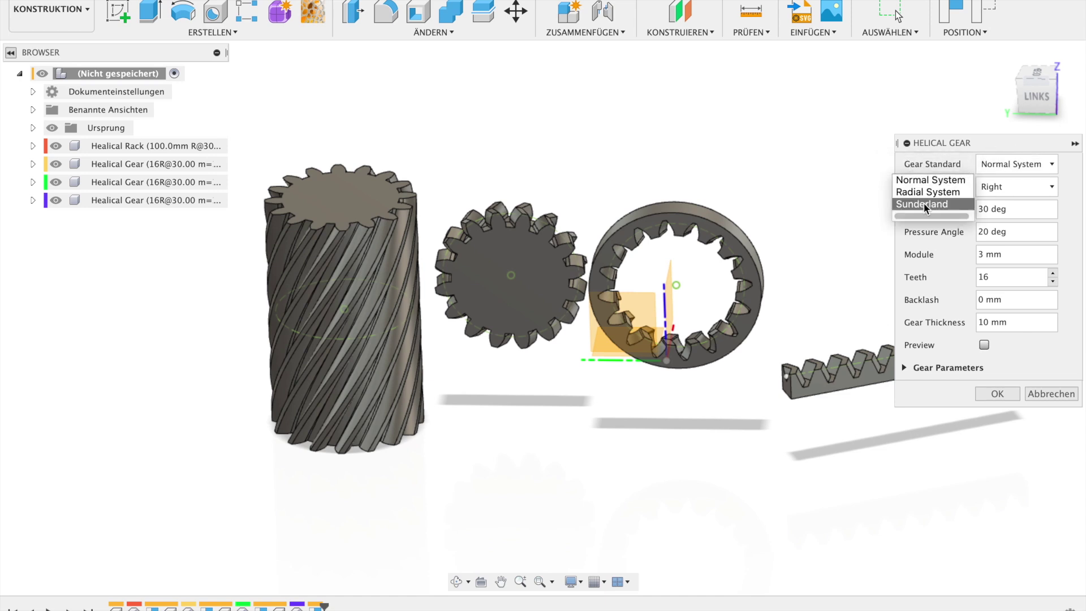
click(1004, 352)
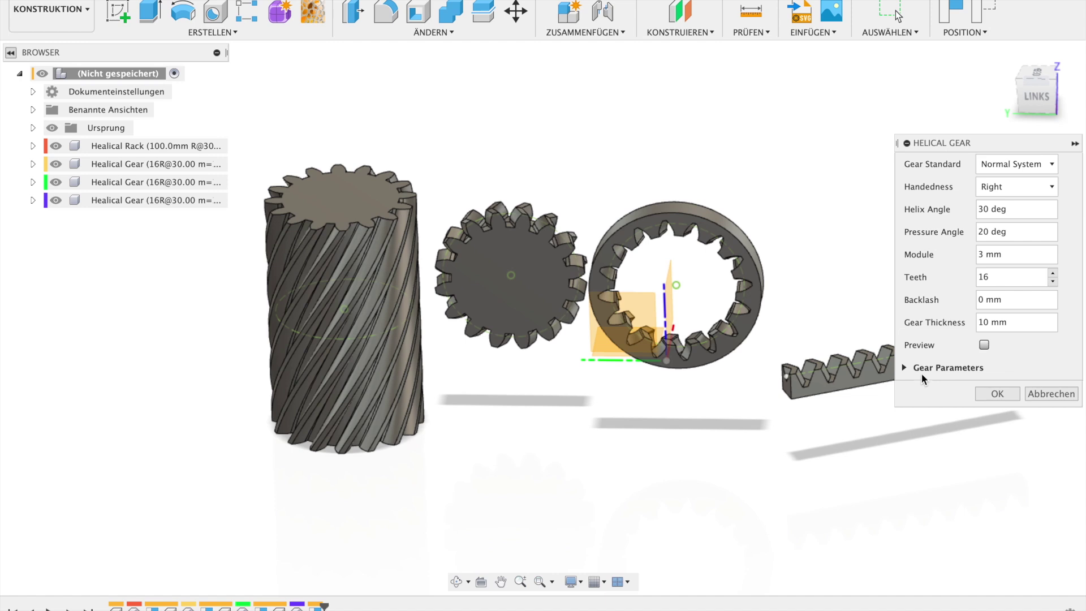
click(905, 369)
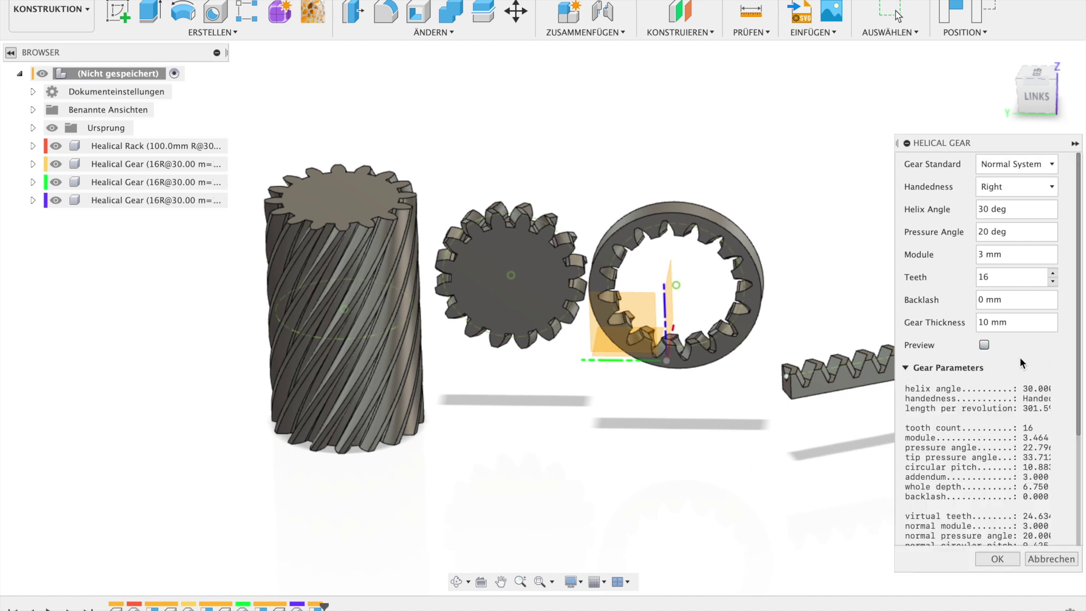
click(1052, 558)
click(235, 34)
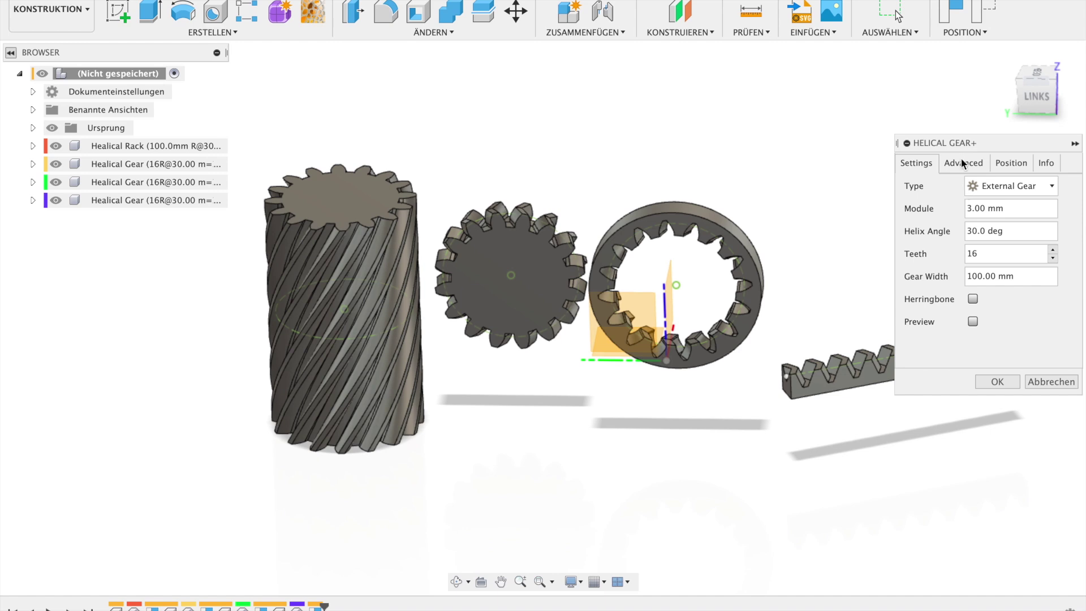
Step: Review the Helical Gear+ Advanced, Position, Info and Type options, then cancel without a new gear
click(964, 165)
click(1012, 164)
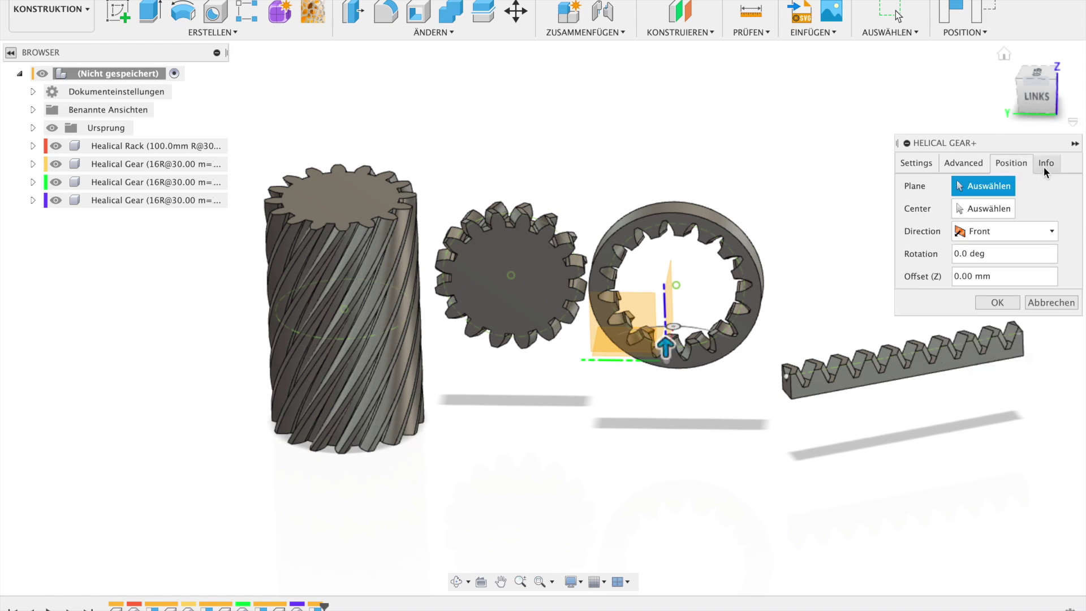
click(1043, 165)
click(921, 167)
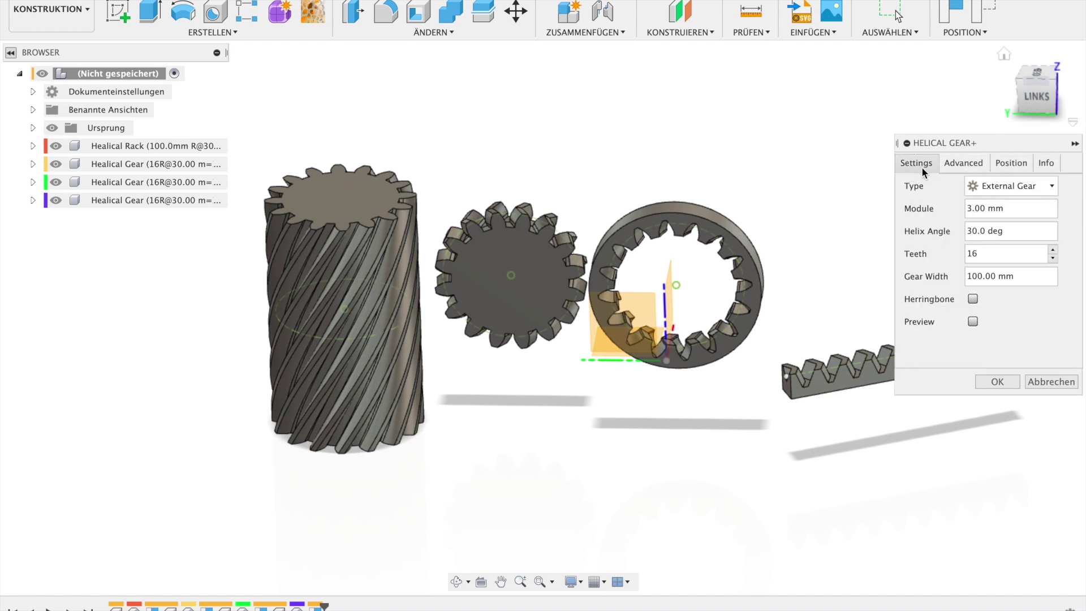
click(991, 189)
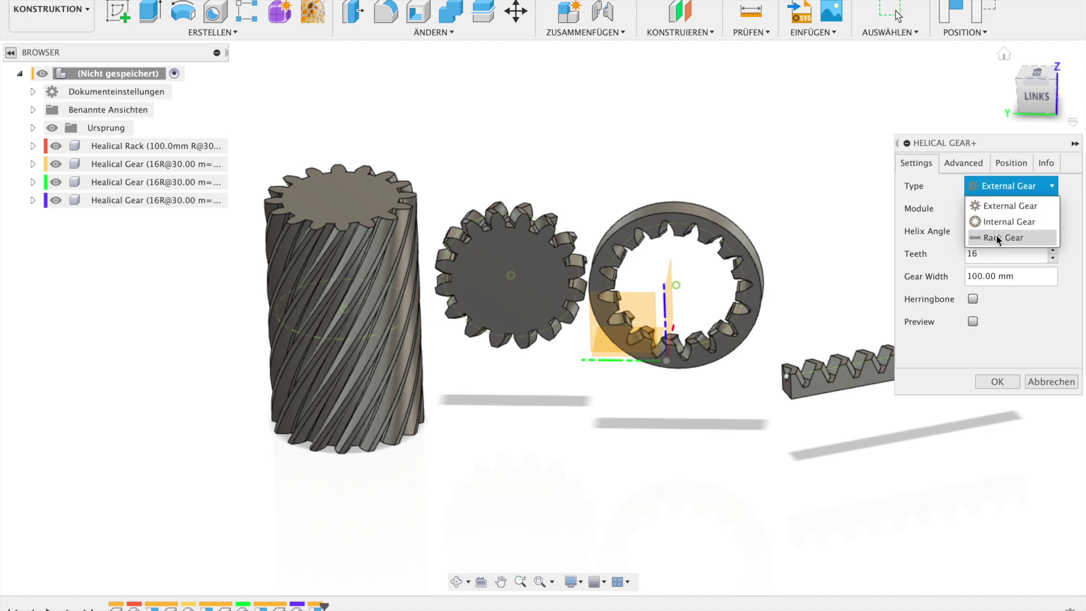
click(1036, 382)
mouse_move(839, 240)
shift+middle_down()
mouse_move(867, 194)
mouse_move(998, 176)
mouse_move(1007, 235)
mouse_move(1054, 233)
mouse_move(878, 271)
mouse_move(767, 241)
shift+middle_up()
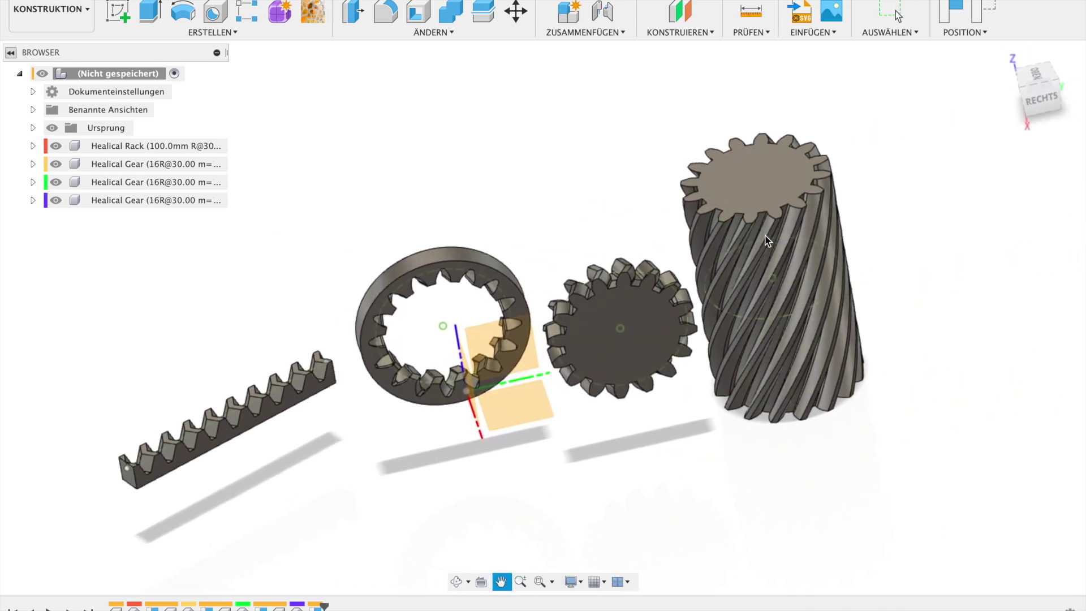